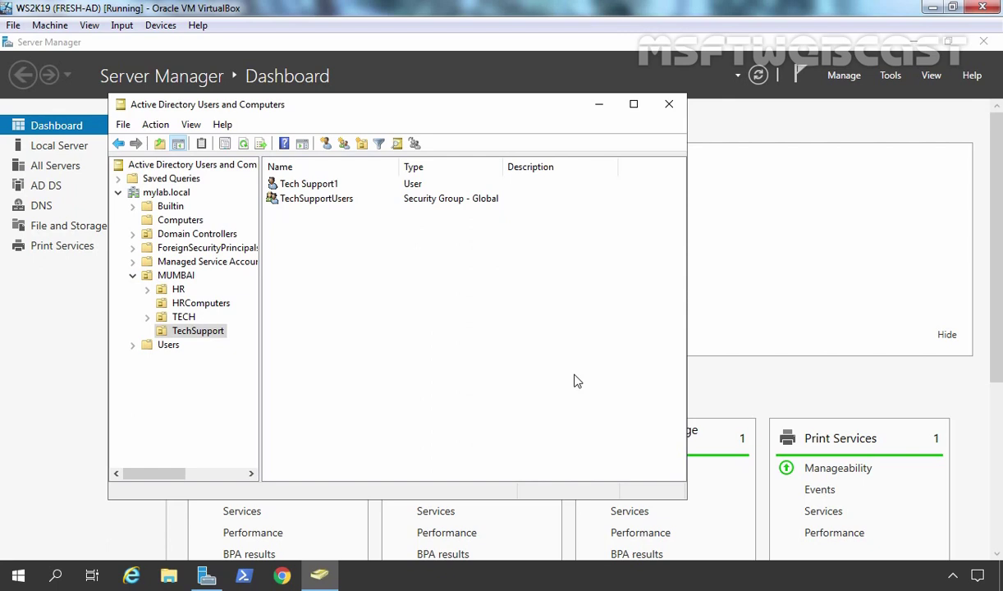
click(180, 335)
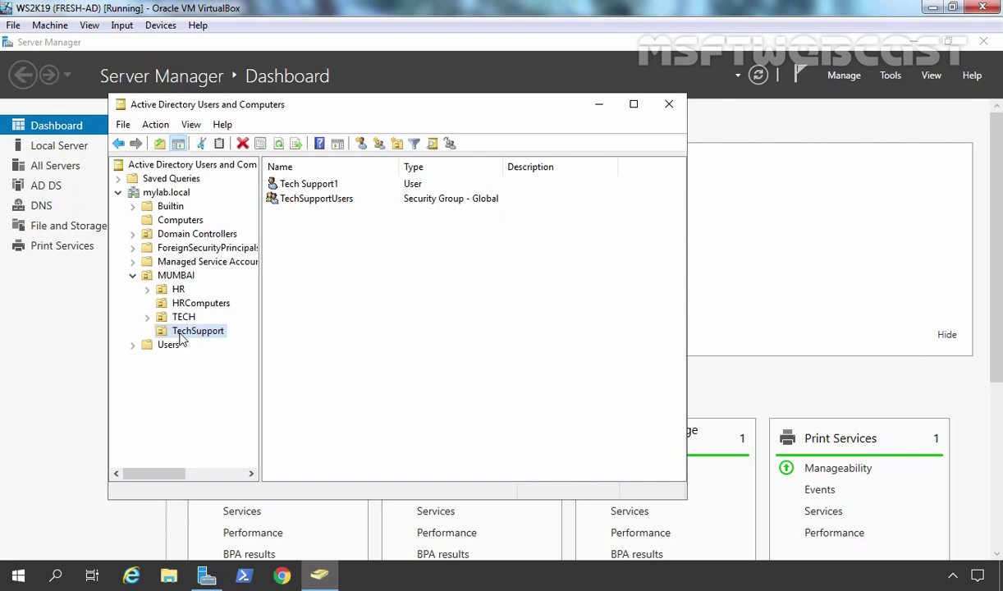
click(297, 203)
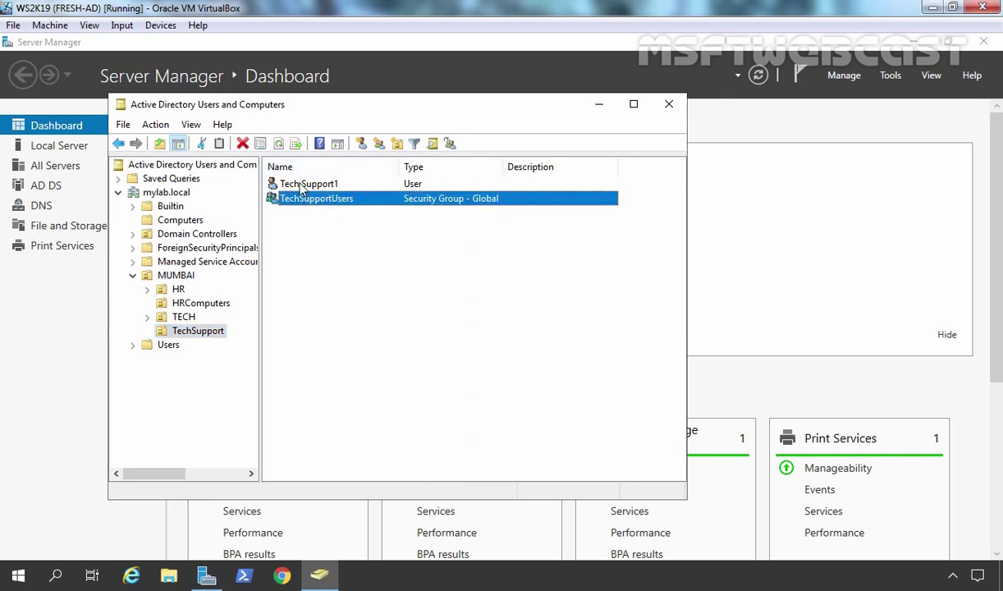
click(302, 187)
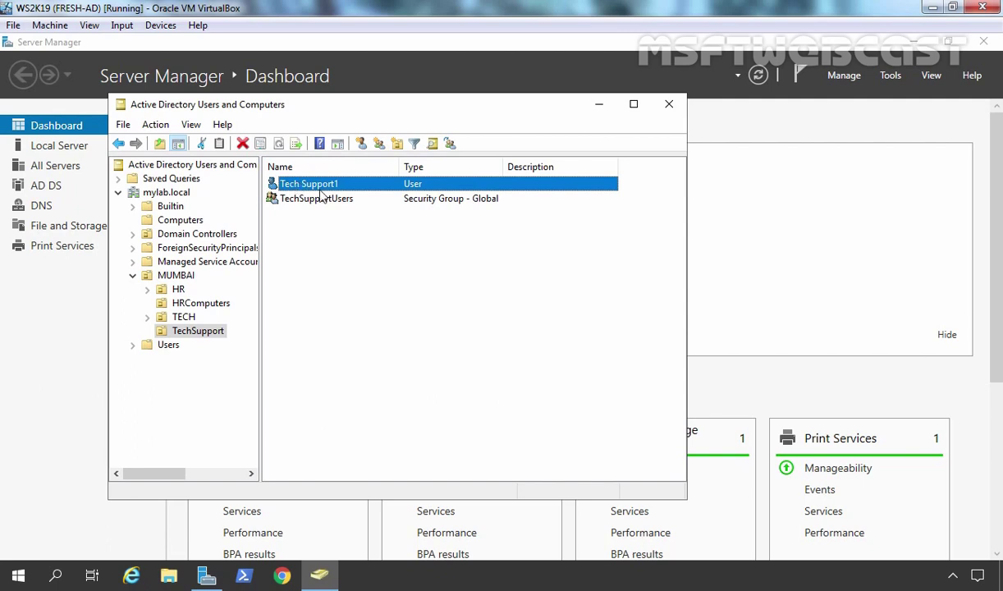
double_click(319, 202)
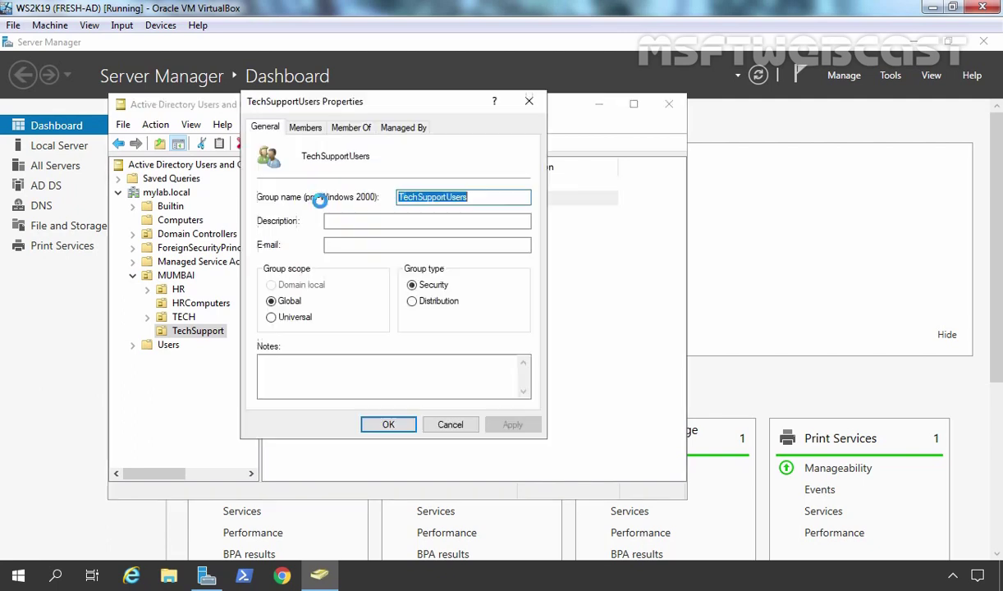
click(315, 128)
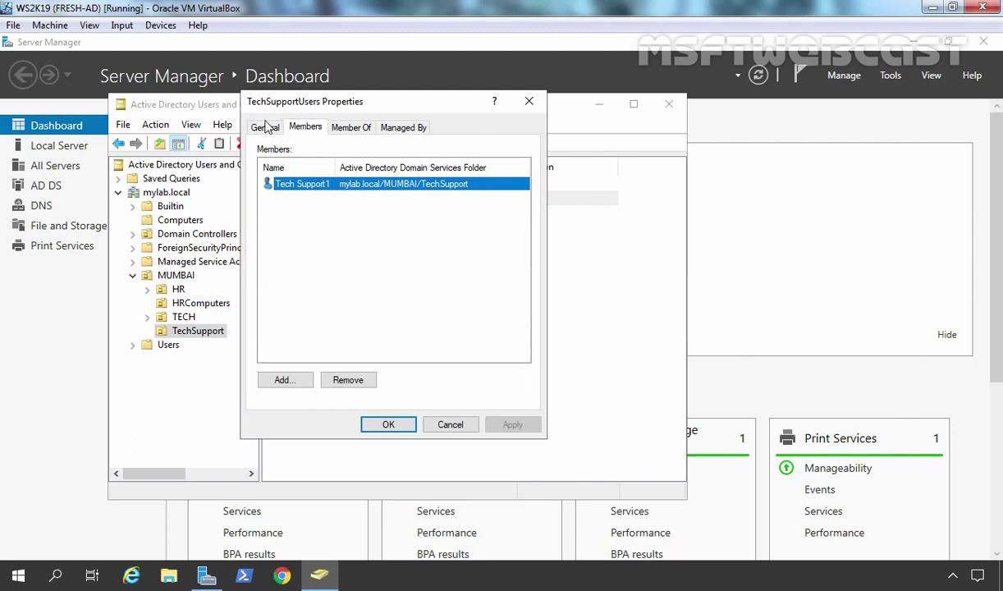
click(450, 425)
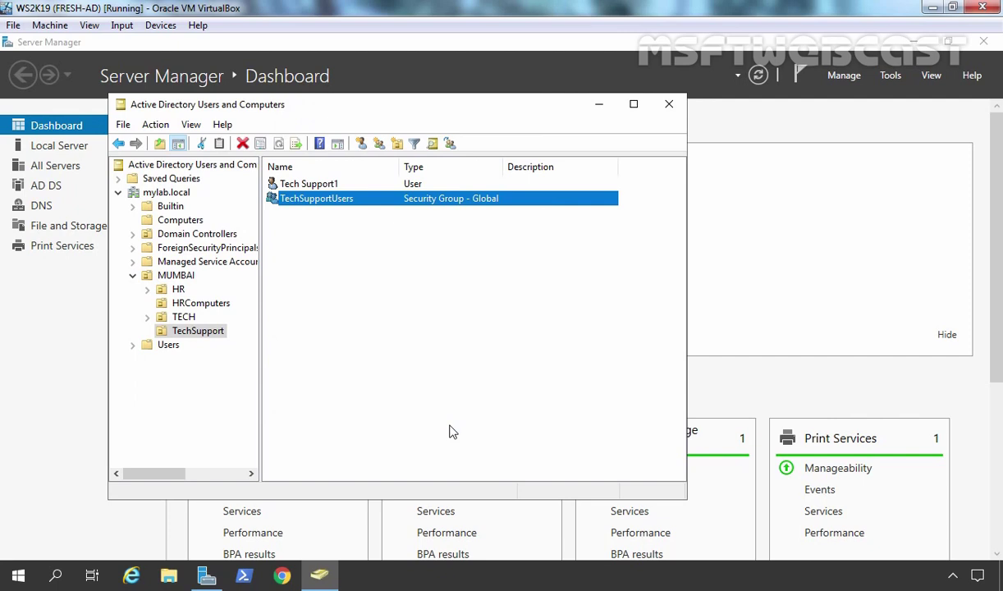
click(304, 187)
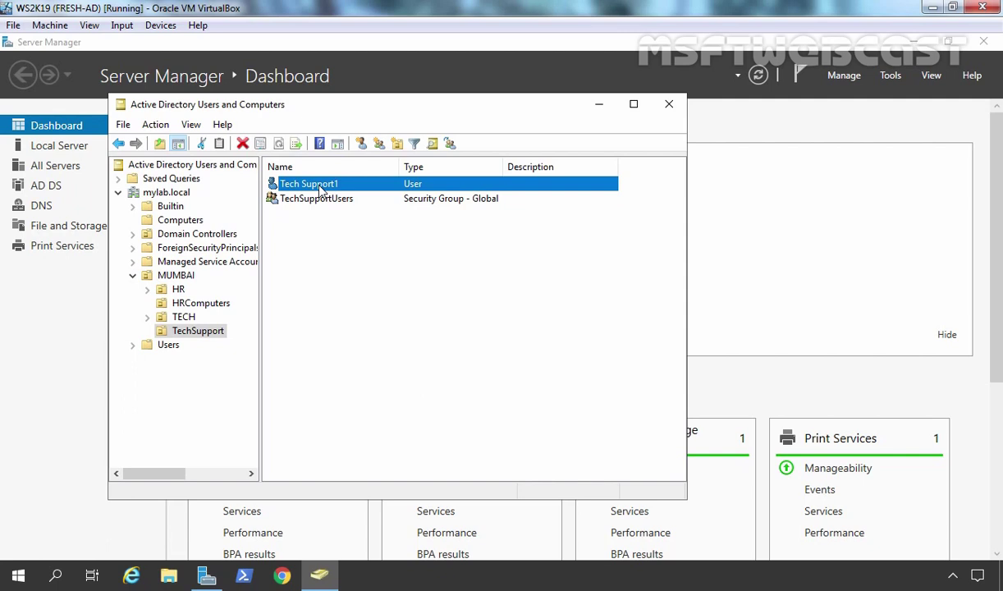
click(888, 80)
click(888, 78)
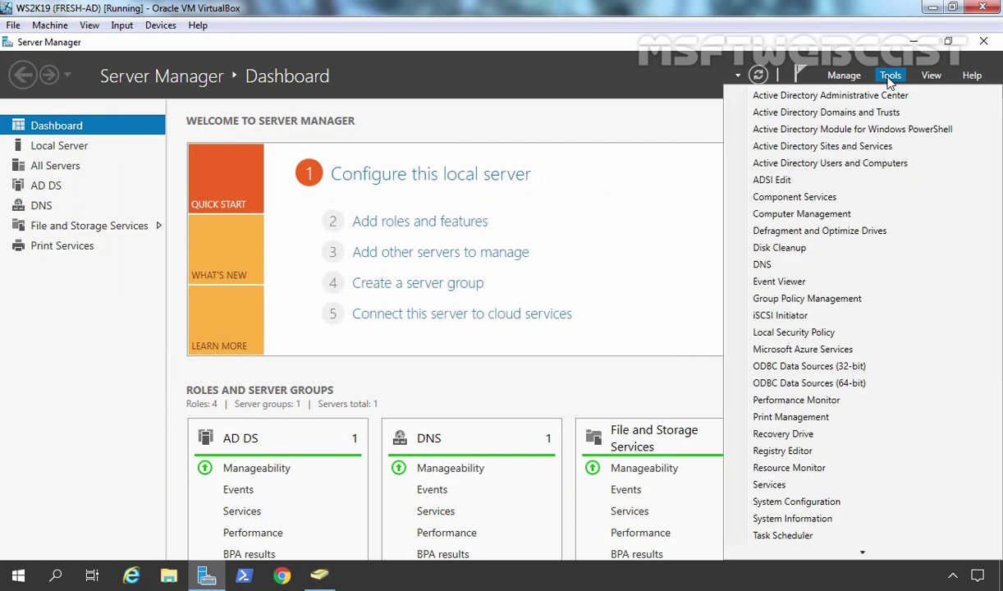
Open Group Policy Management and create a new GPO named 'Managing local group using GPP GPO'
click(804, 299)
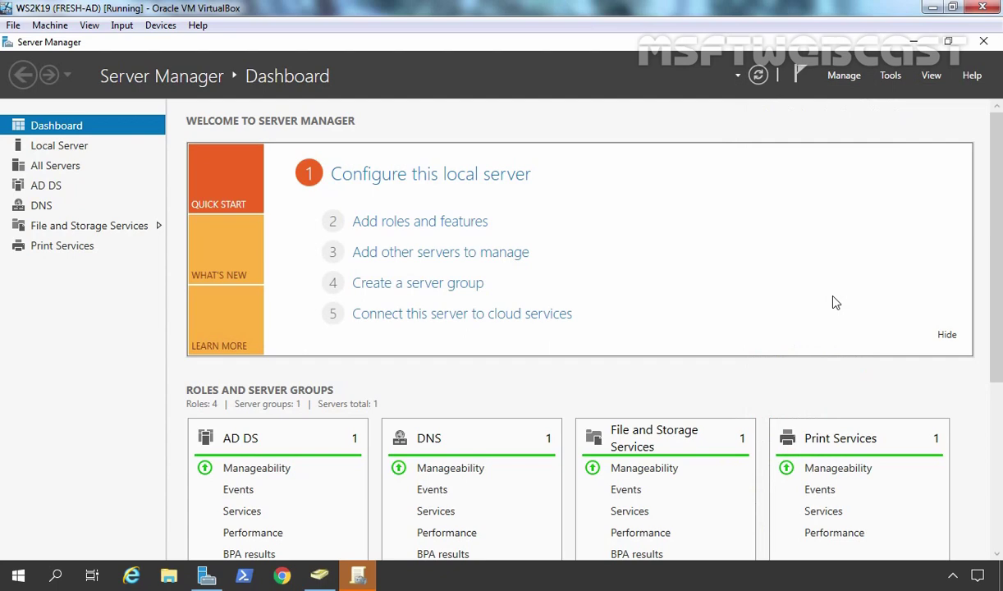
click(358, 577)
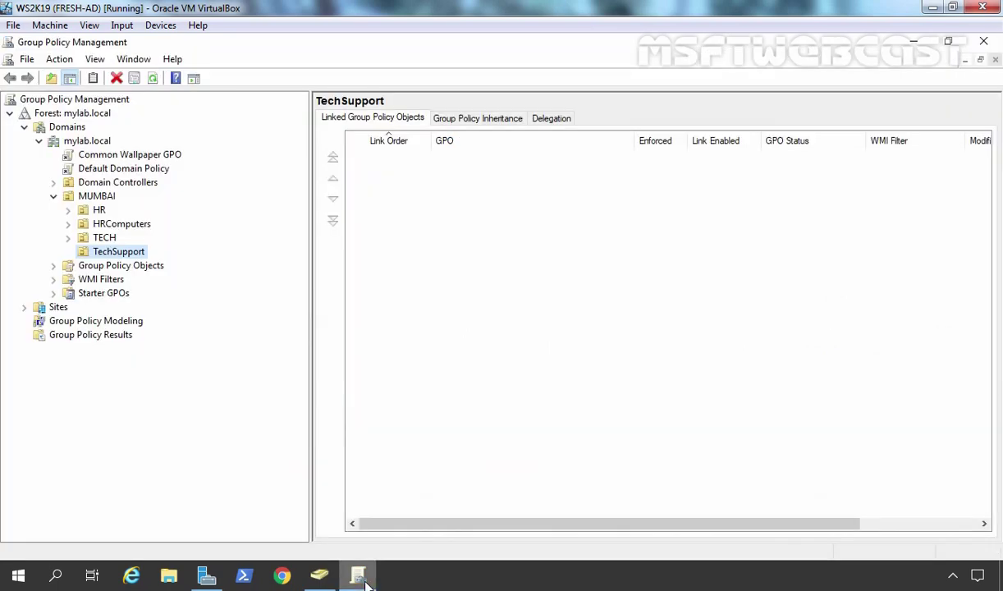
double_click(109, 264)
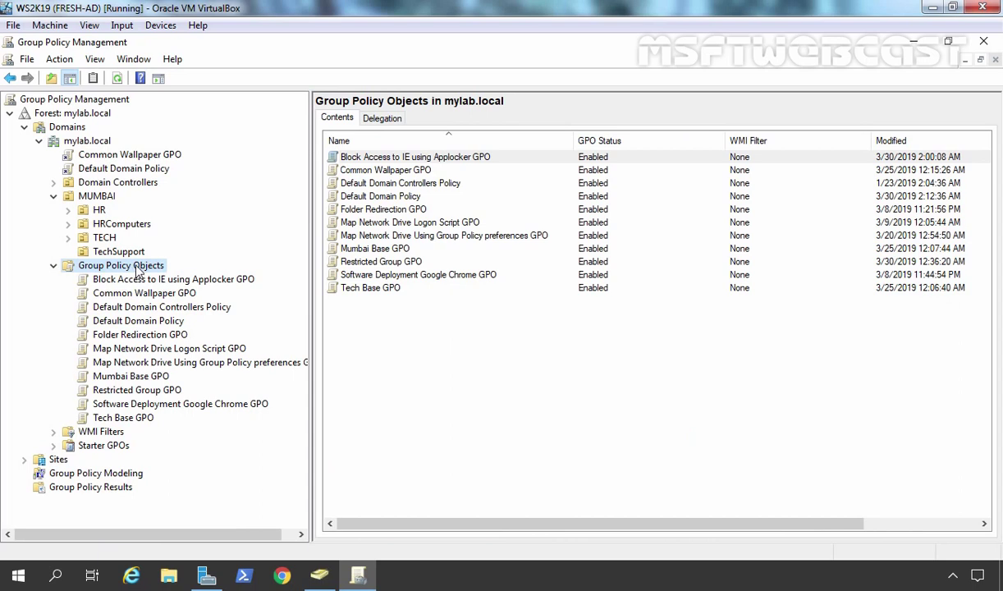
right_click(132, 257)
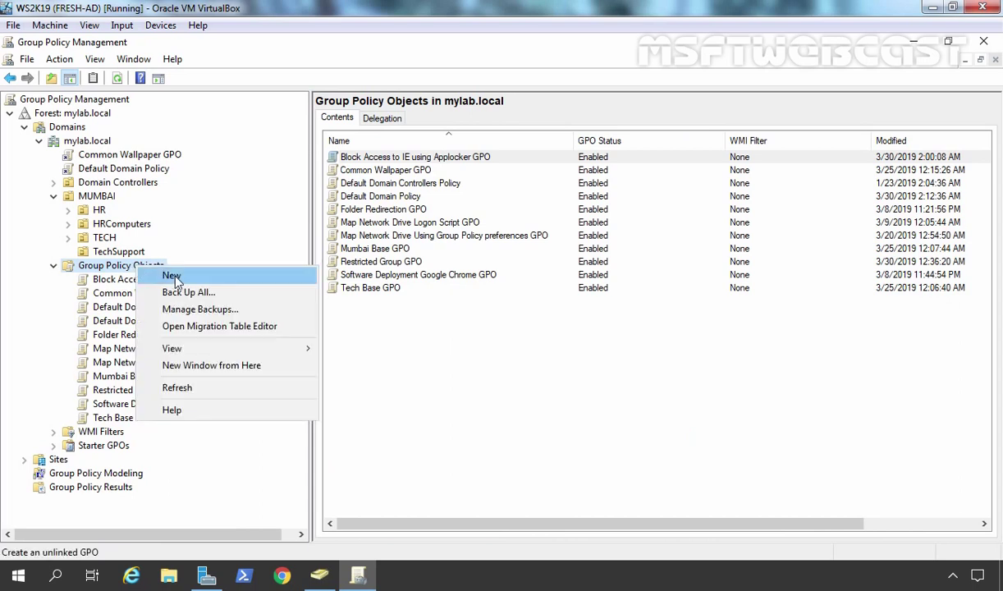
click(173, 278)
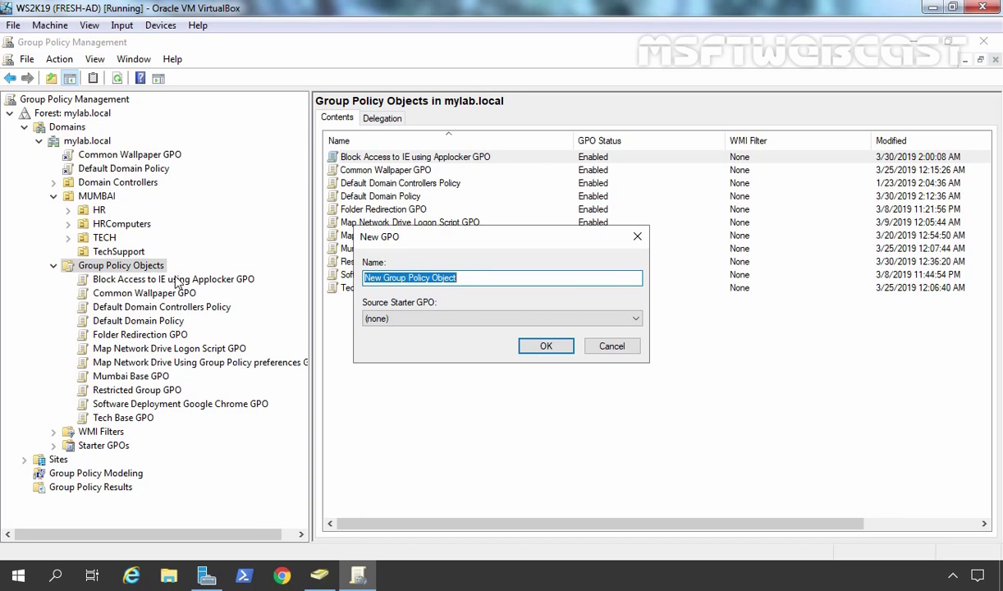
text(Managing local group using GPP GPO)
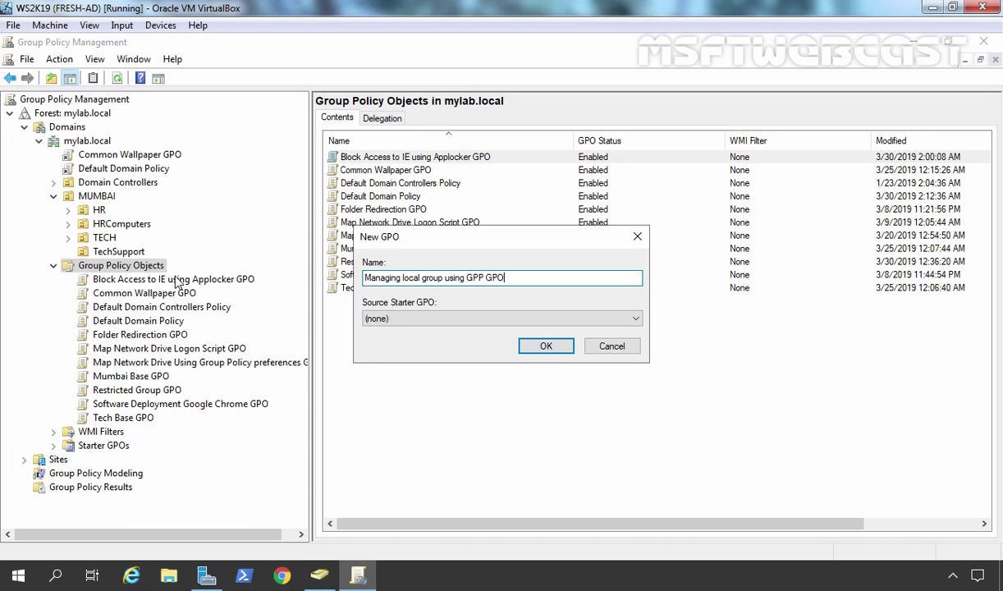
click(542, 346)
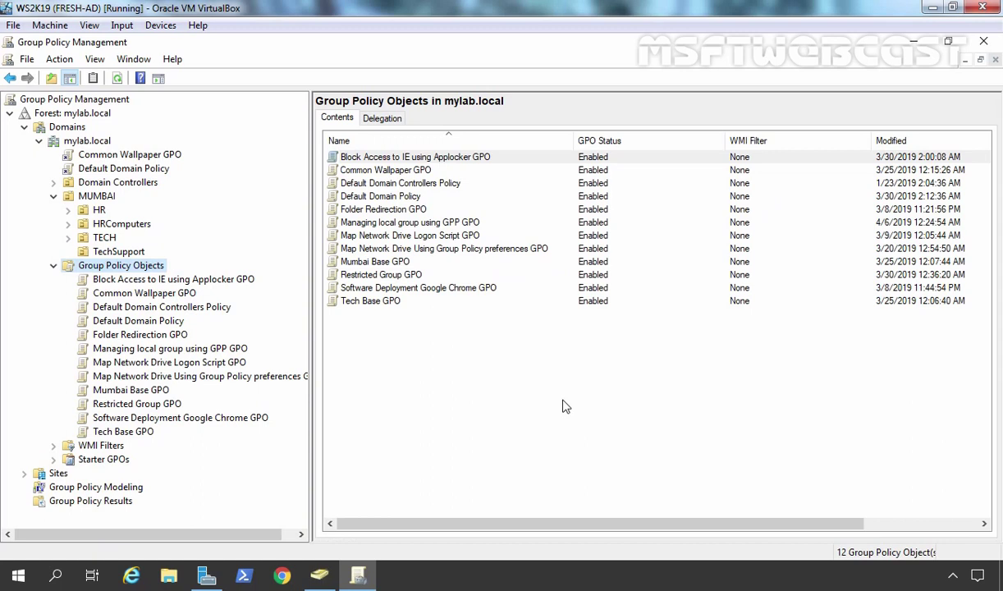
click(105, 351)
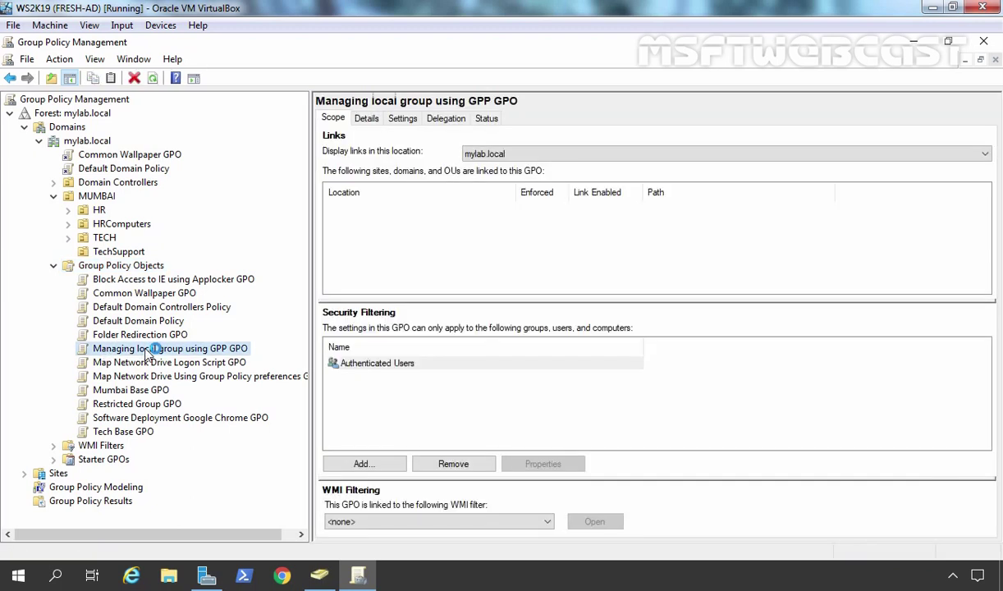
Open the new GPO in a maximized Group Policy Management Editor
right_click(147, 354)
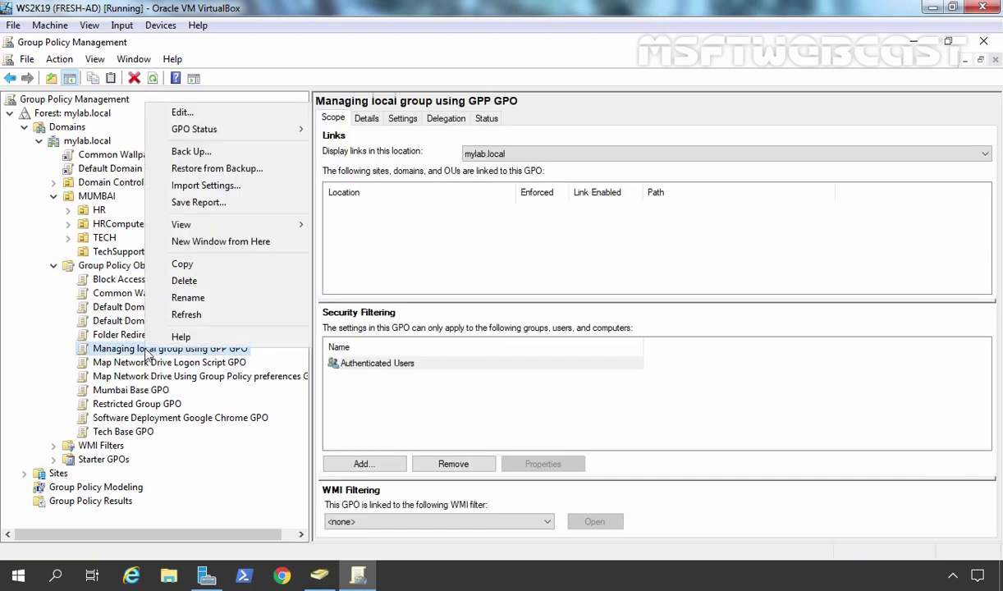
click(188, 112)
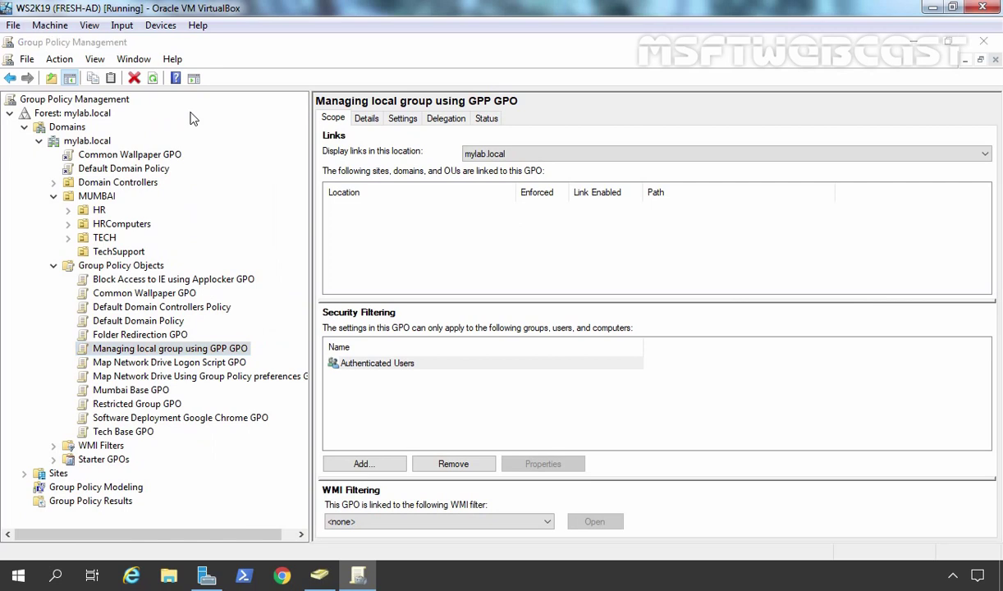
click(622, 105)
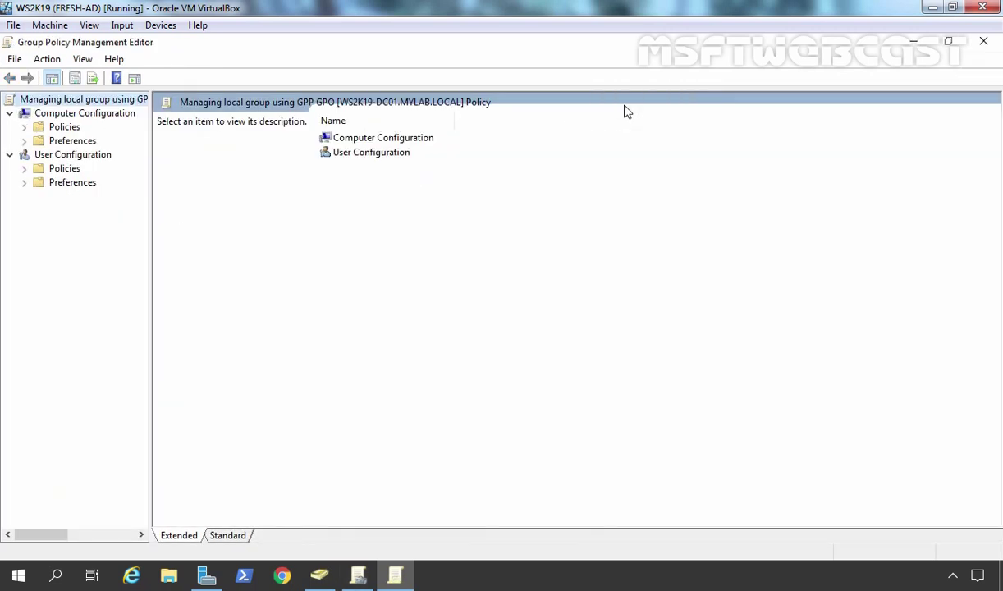
Go to User Configuration > Preferences > Control Panel Settings > Local Users and Groups and bring up New
click(69, 160)
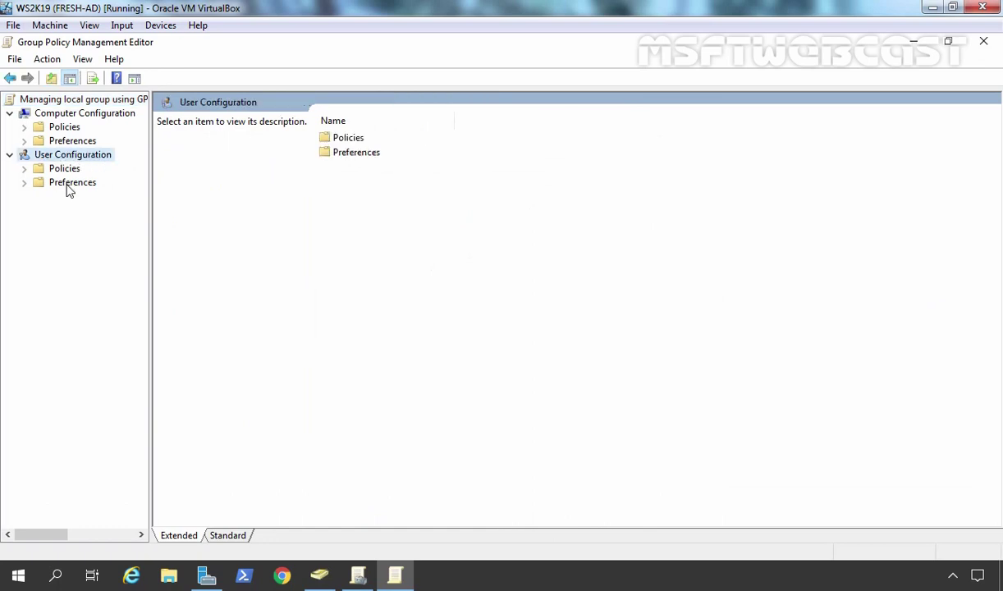
double_click(69, 187)
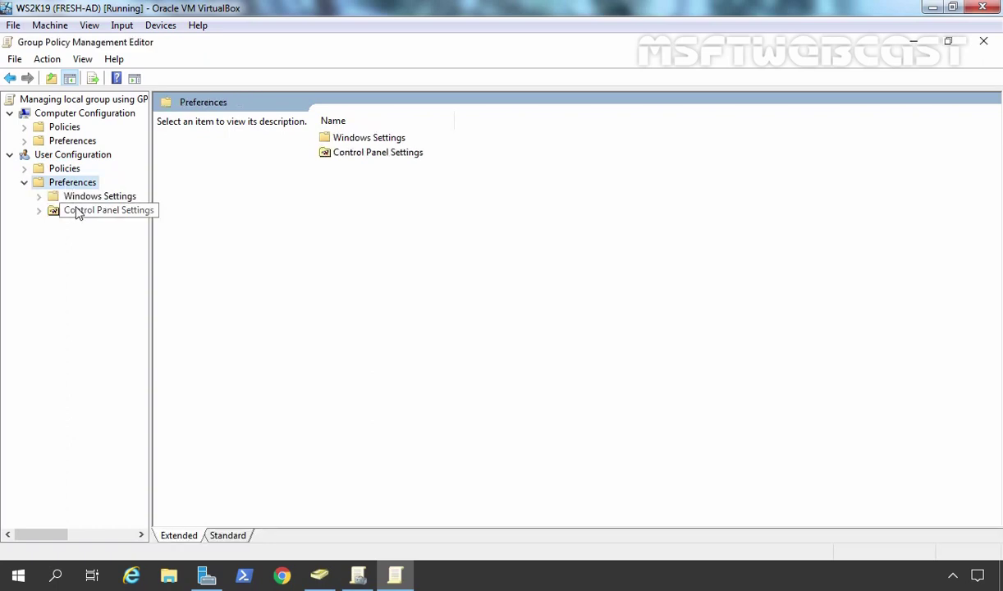
click(78, 212)
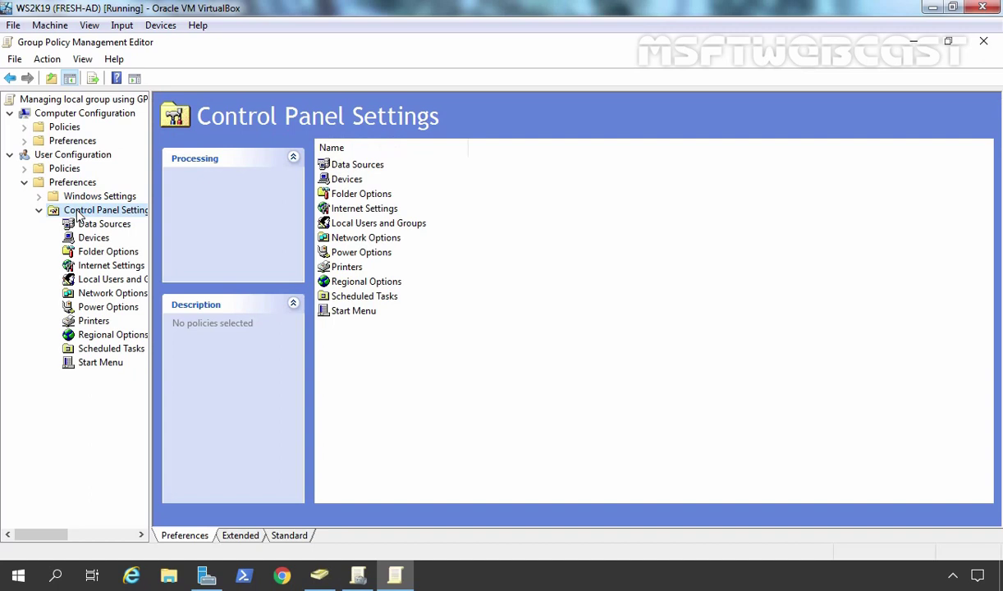
drag(150, 236, 239, 251)
click(115, 283)
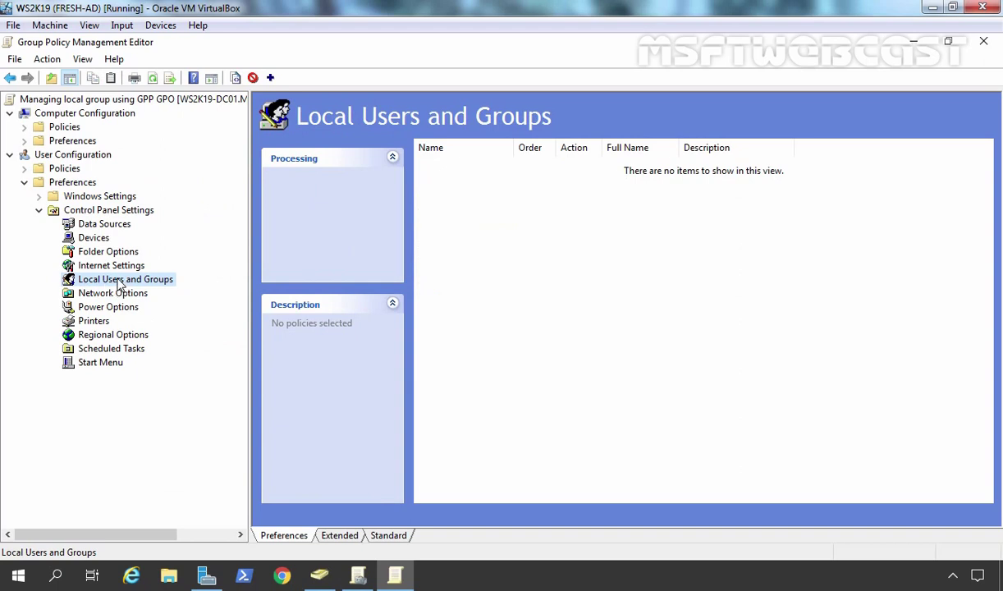
right_click(130, 281)
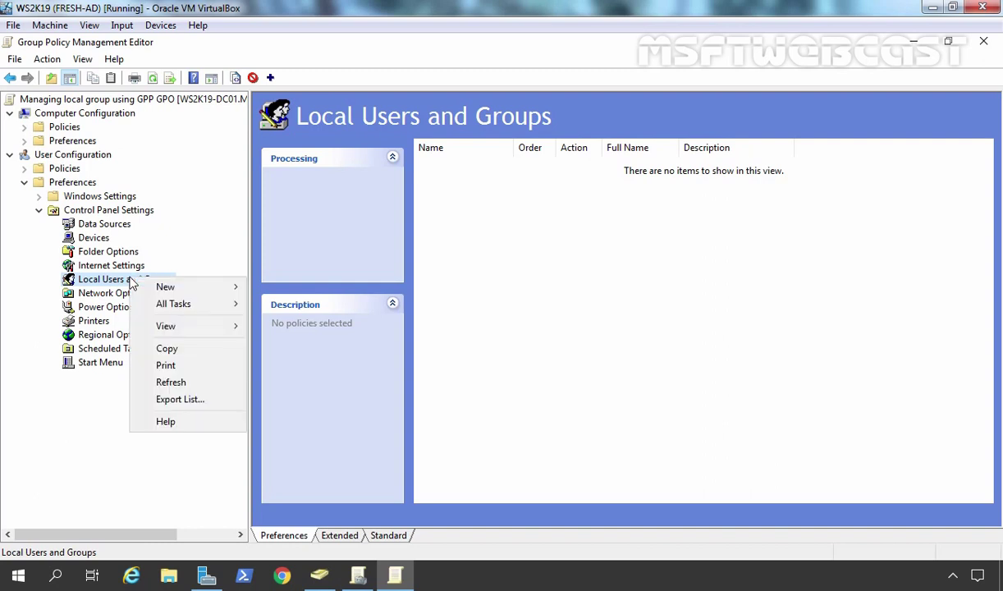
mouse_move(171, 289)
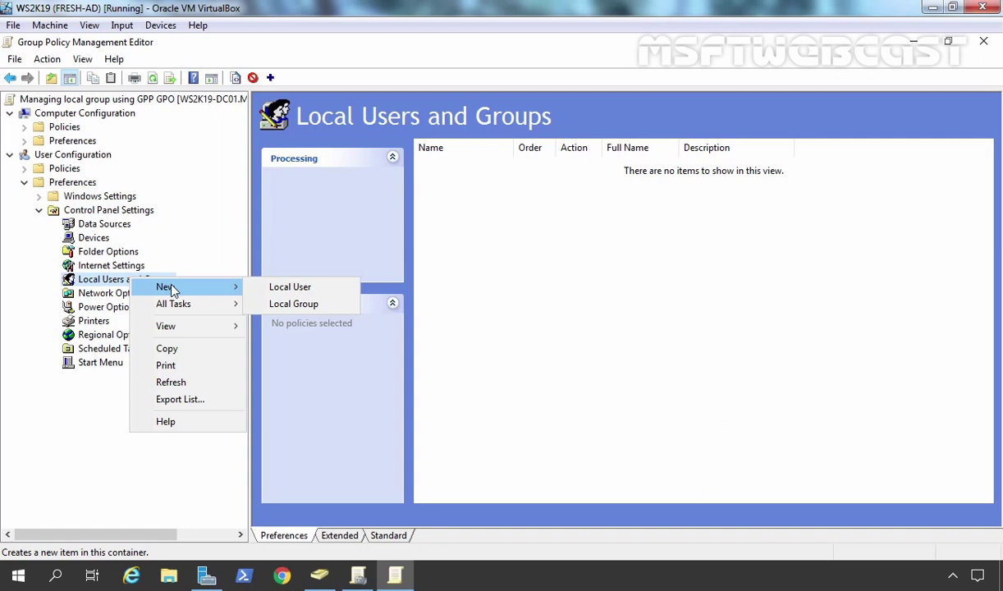
Create a new Local Group item with the Update action for the group 'administrators'
click(292, 305)
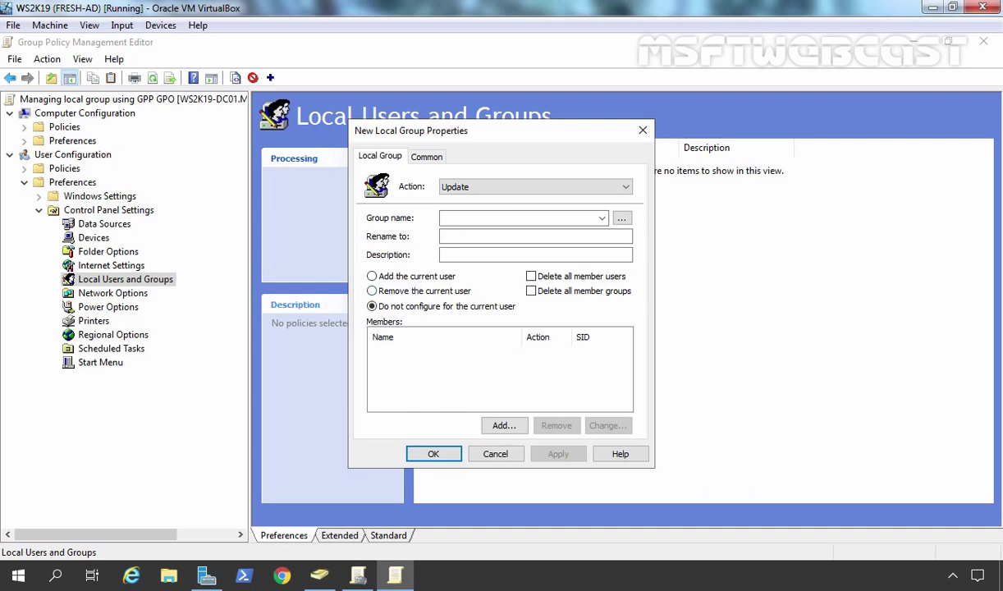
click(474, 219)
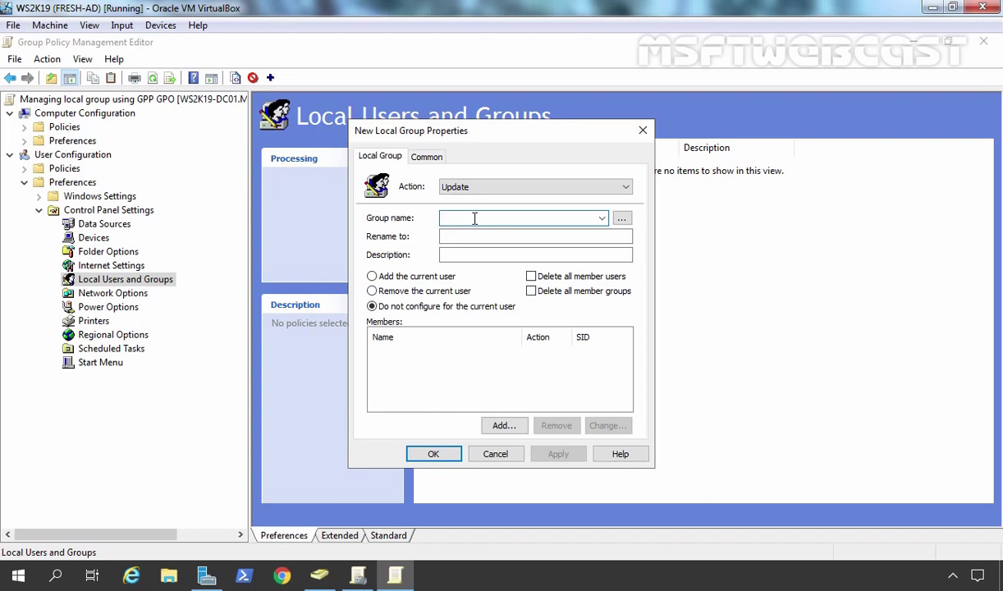
text(admin)
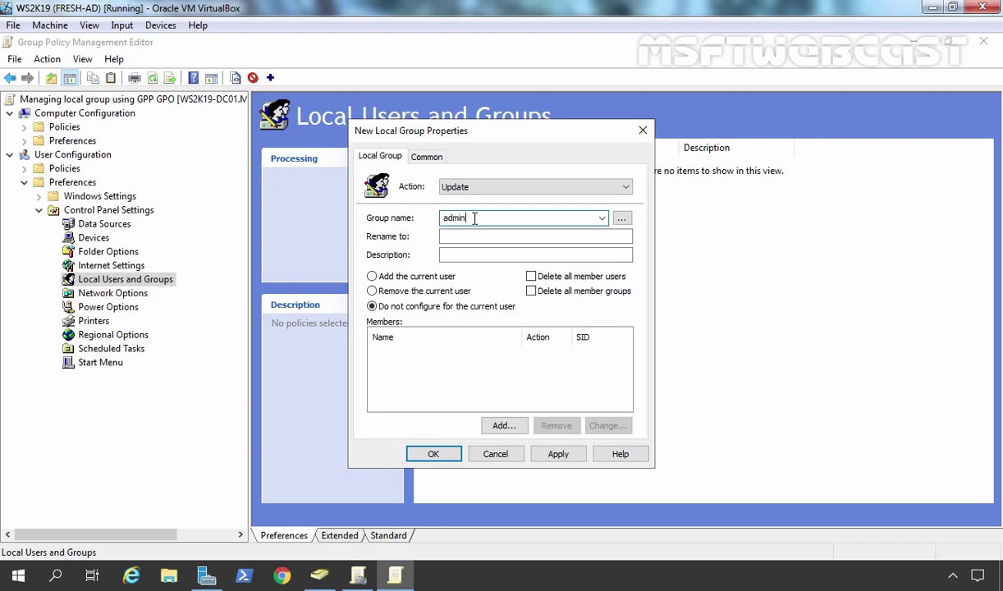
text(istrators)
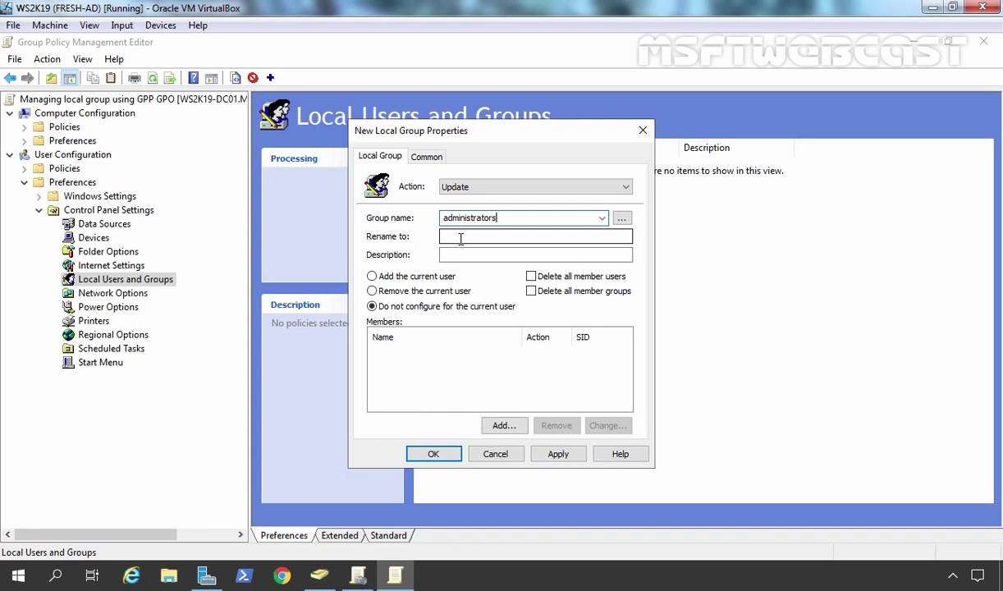
click(460, 238)
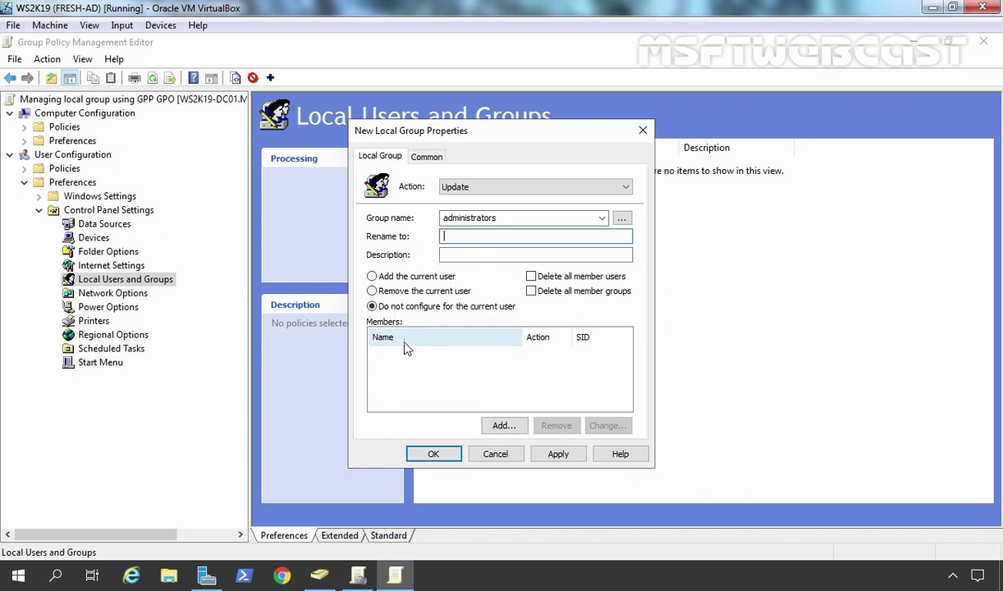
Start adding a member and check the TechSupportUsers group's name in the directory
click(502, 427)
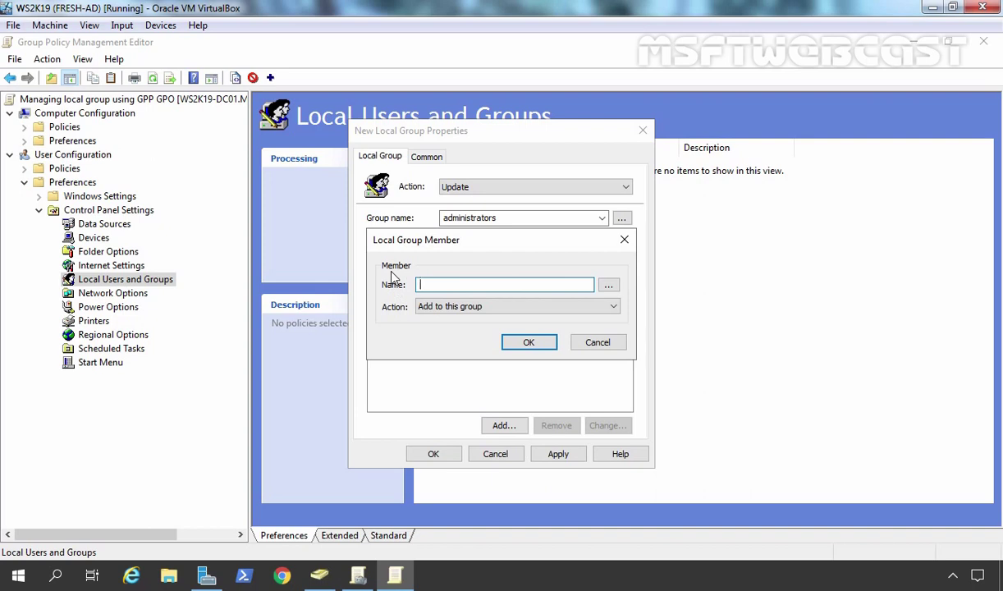
click(319, 576)
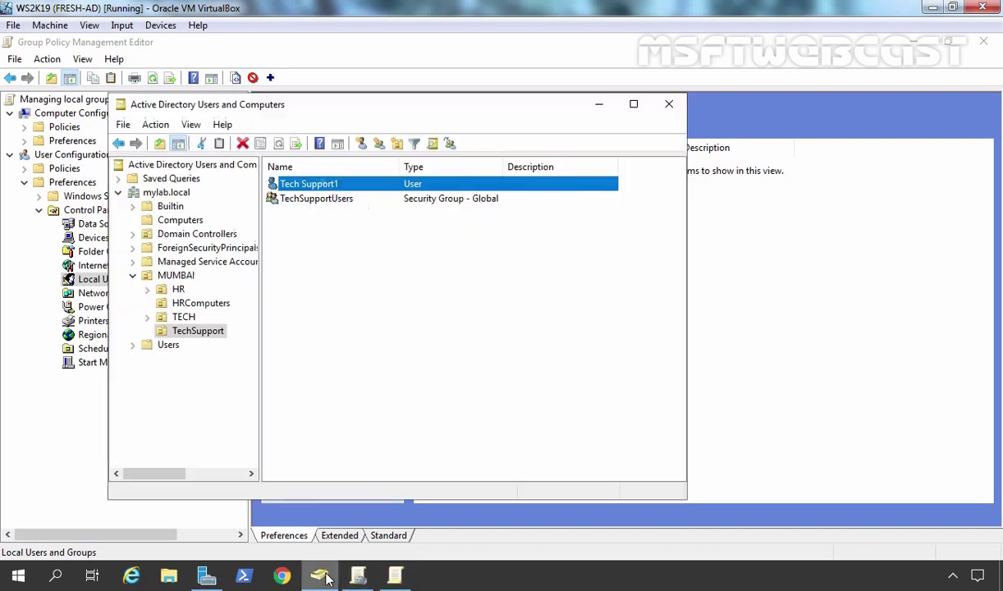
click(311, 200)
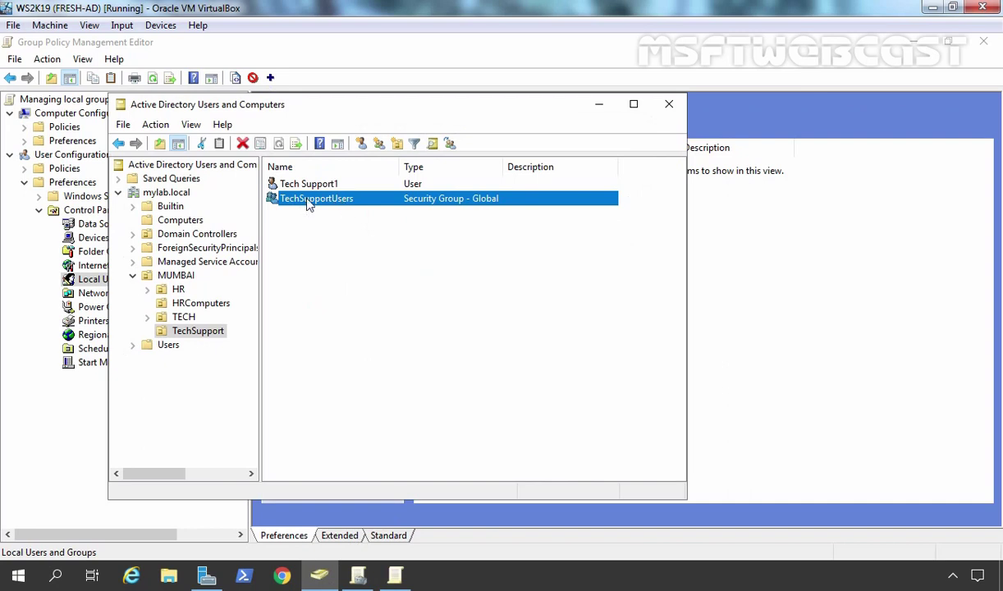
click(599, 104)
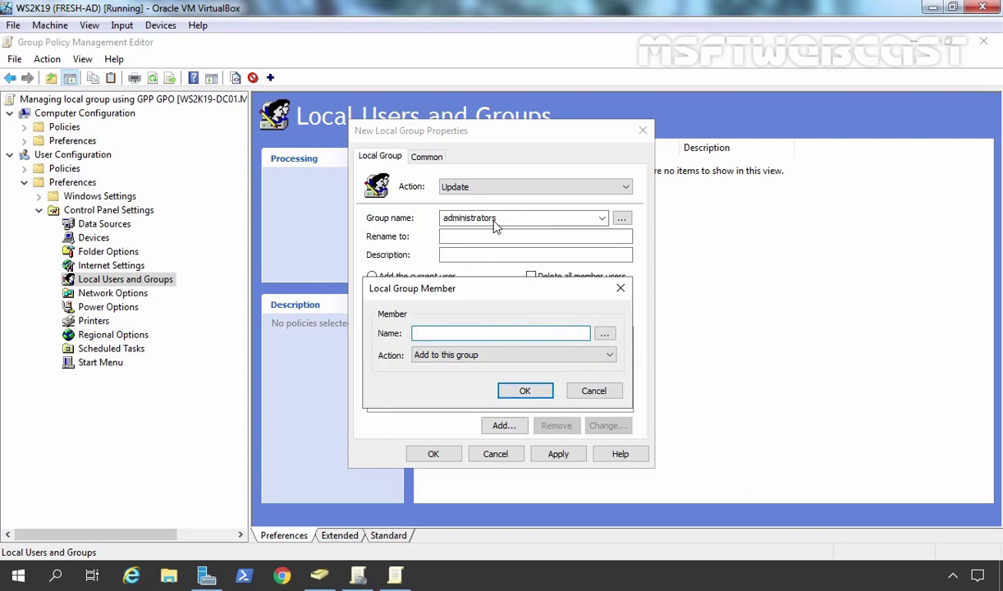
Find MYLAB\TechSupportUsers via Advanced search and add it to the Members list with 'Add to this group'
click(605, 336)
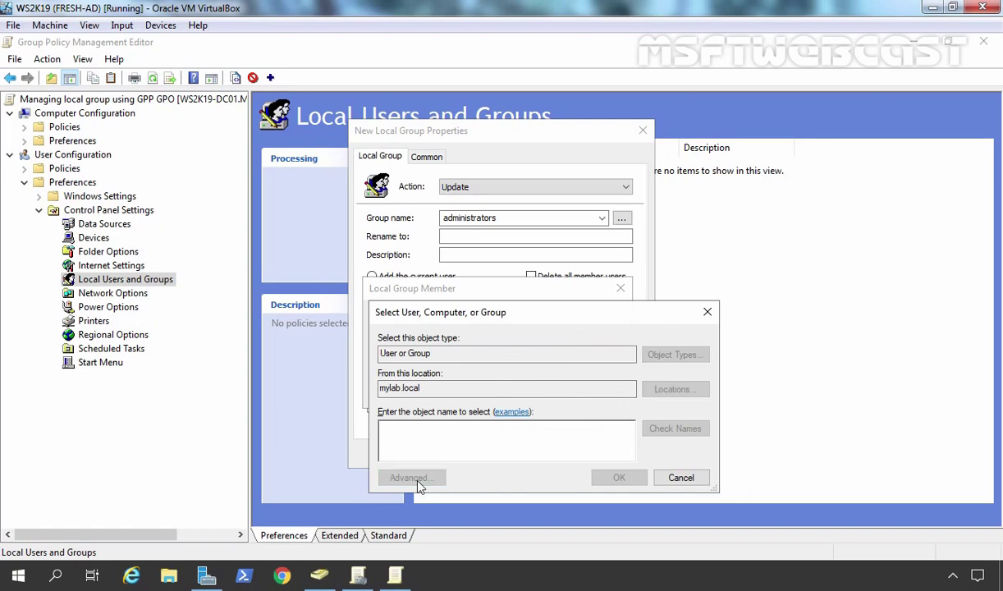
click(415, 479)
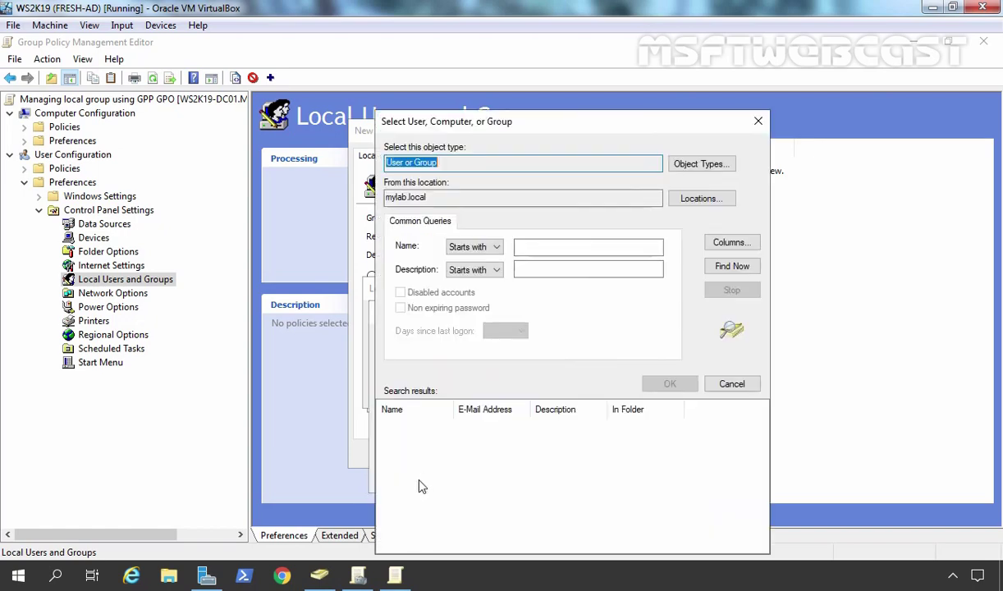
click(741, 271)
scroll(480, 509, down, 5)
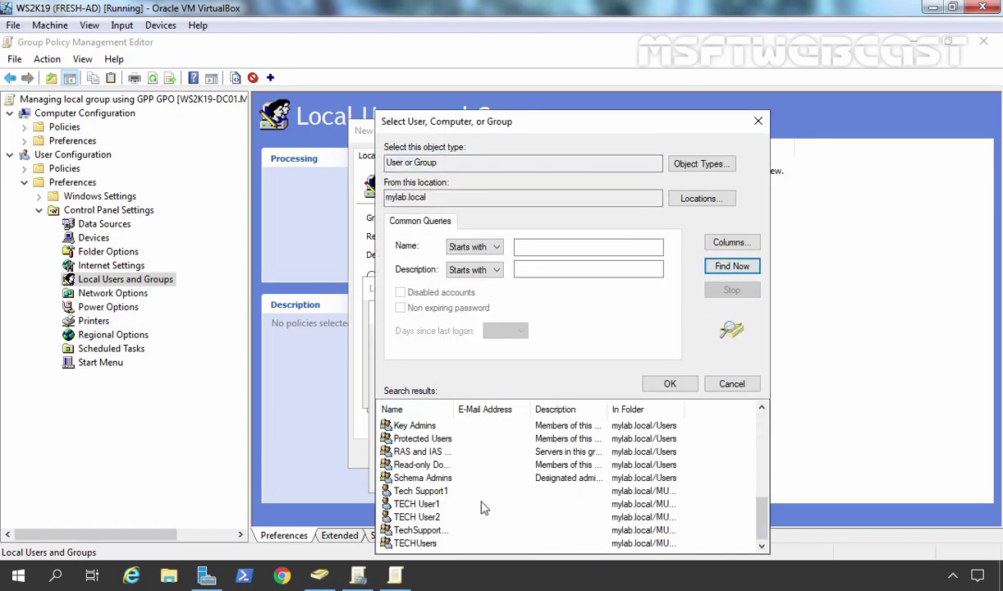
double_click(408, 535)
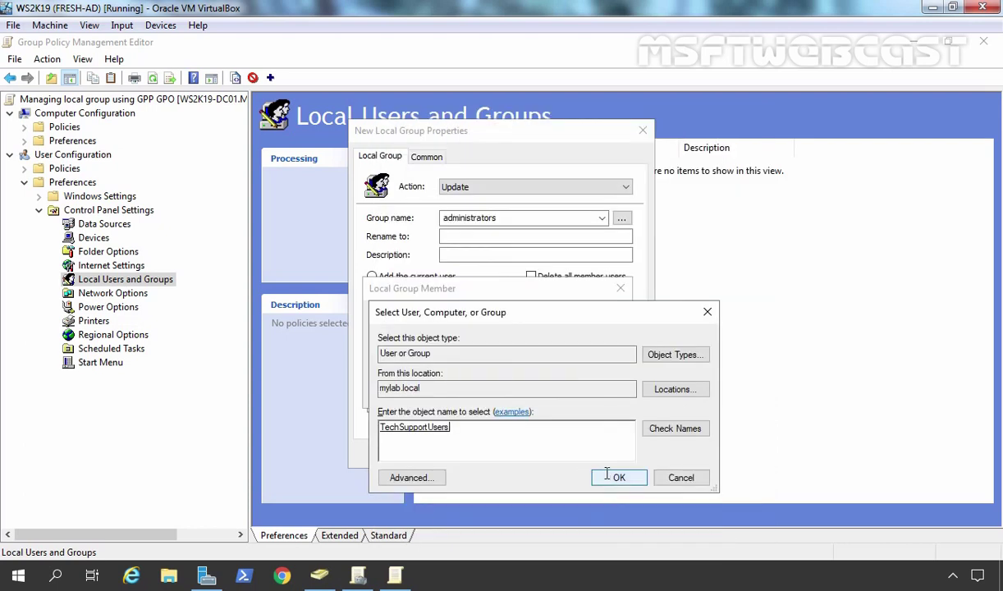
click(614, 477)
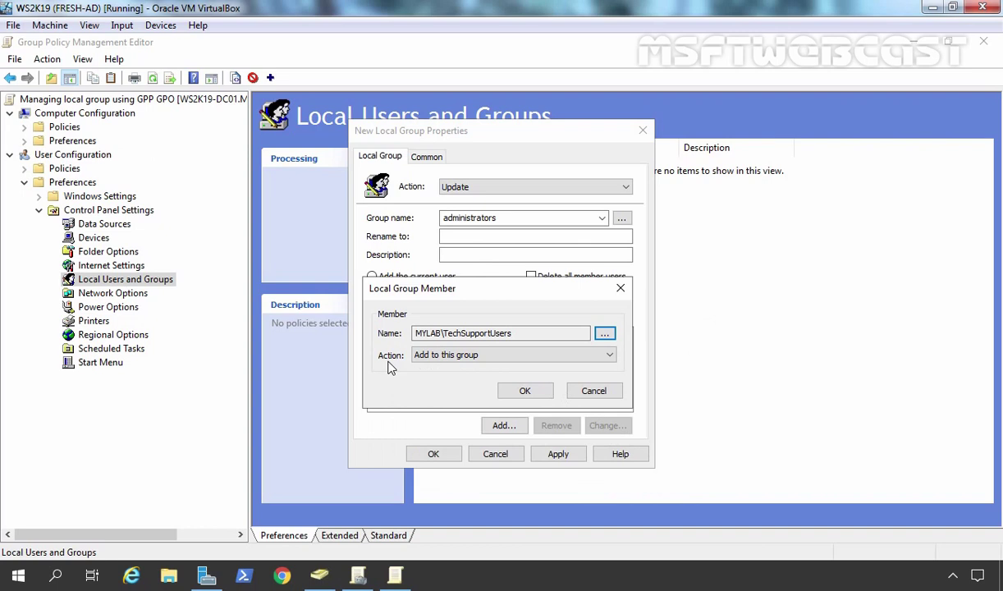
click(609, 358)
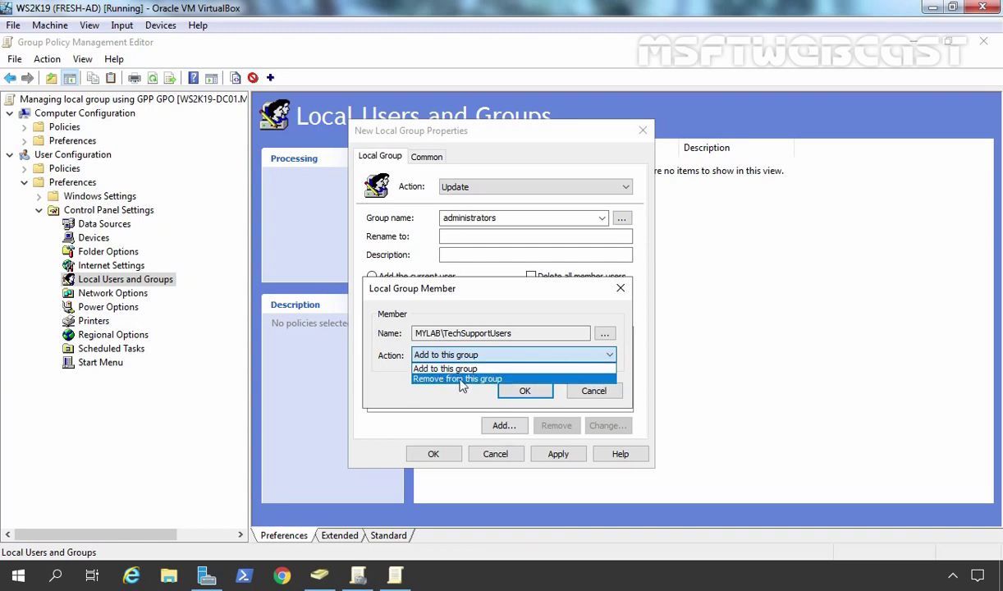
click(422, 368)
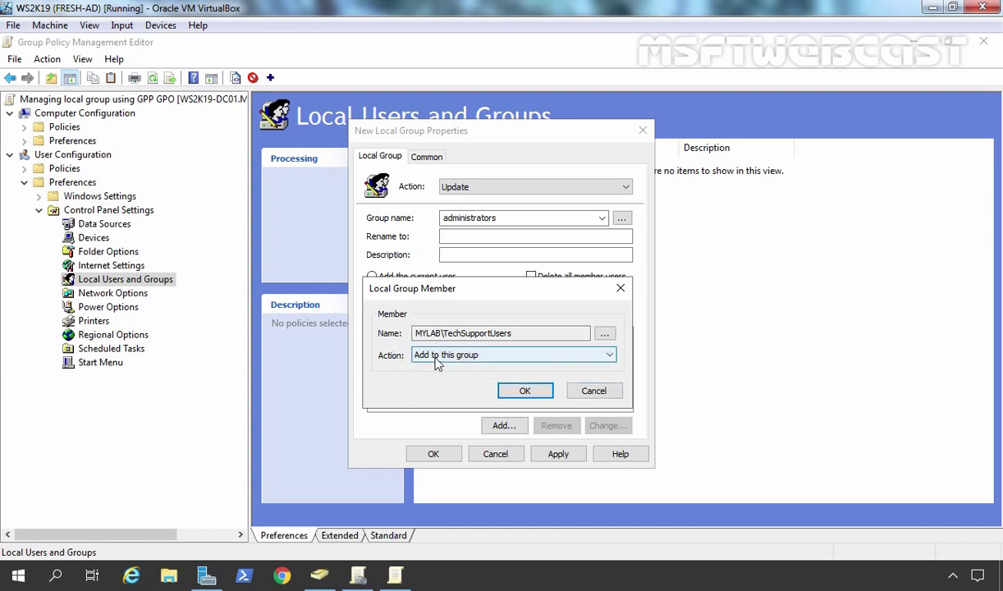
click(524, 391)
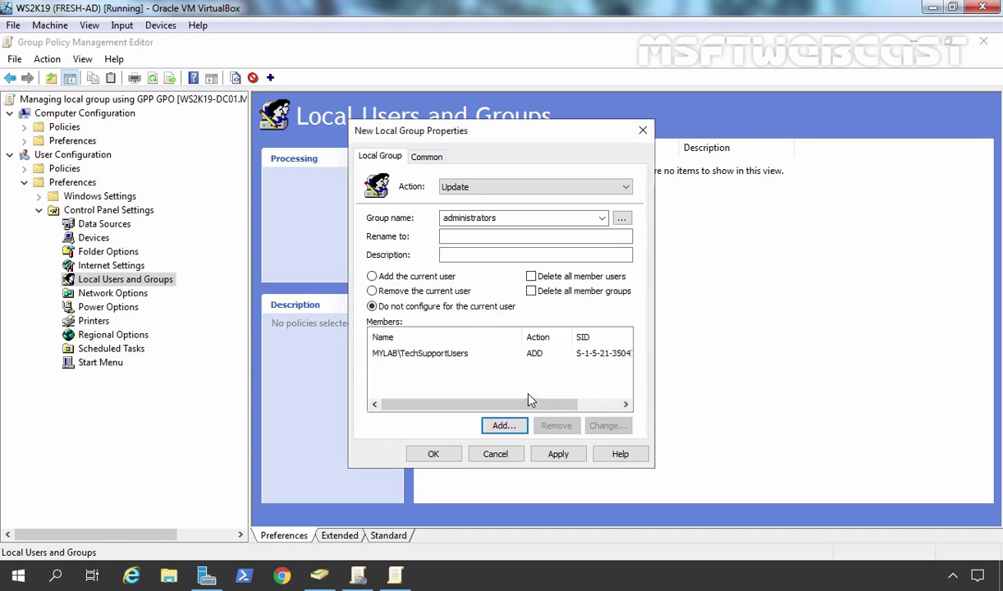
Apply and save the administrators Update item as order 1, then close the editor
click(558, 457)
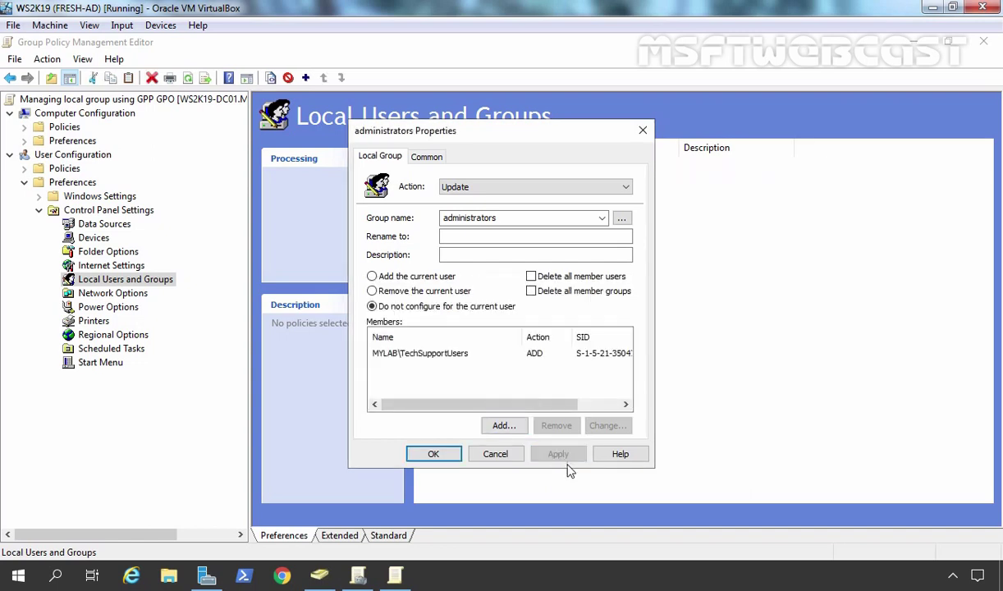
click(410, 156)
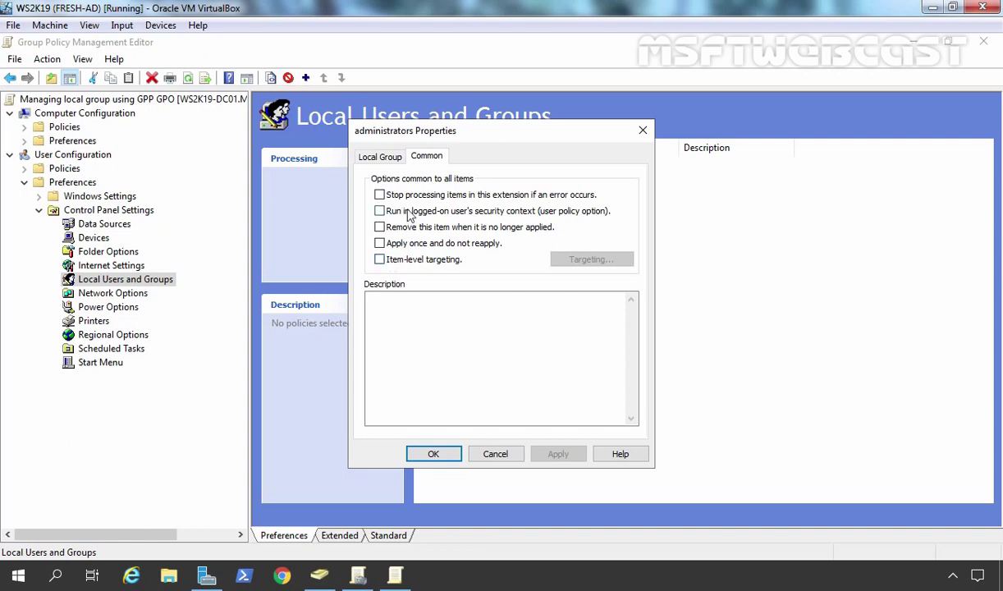
click(366, 154)
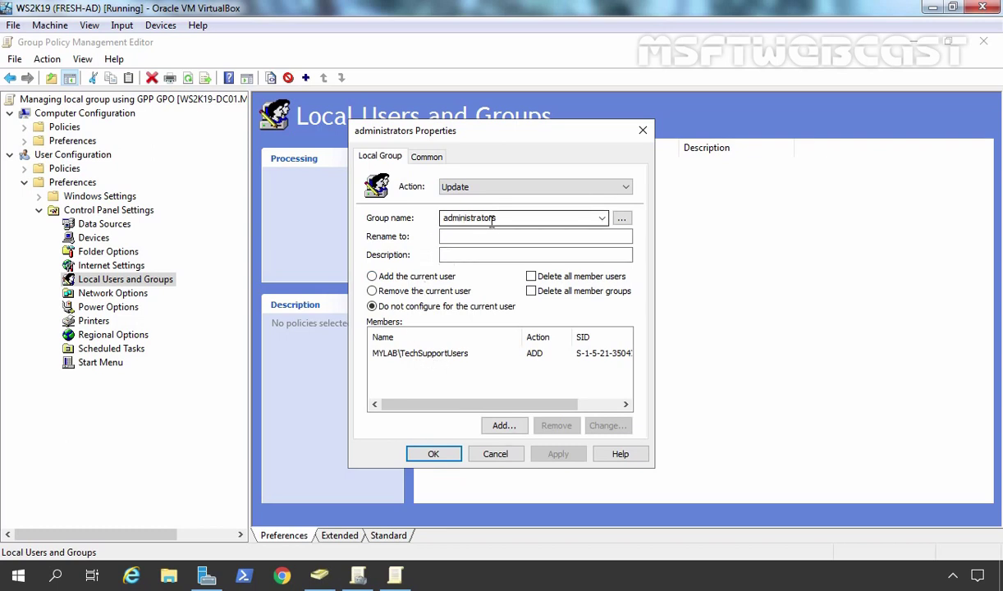
click(433, 454)
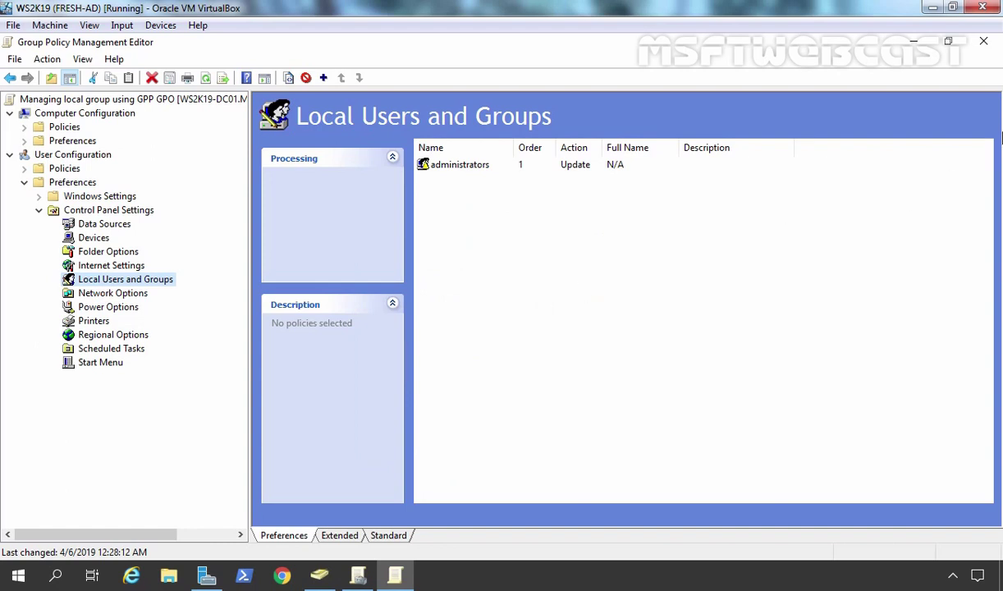
click(983, 41)
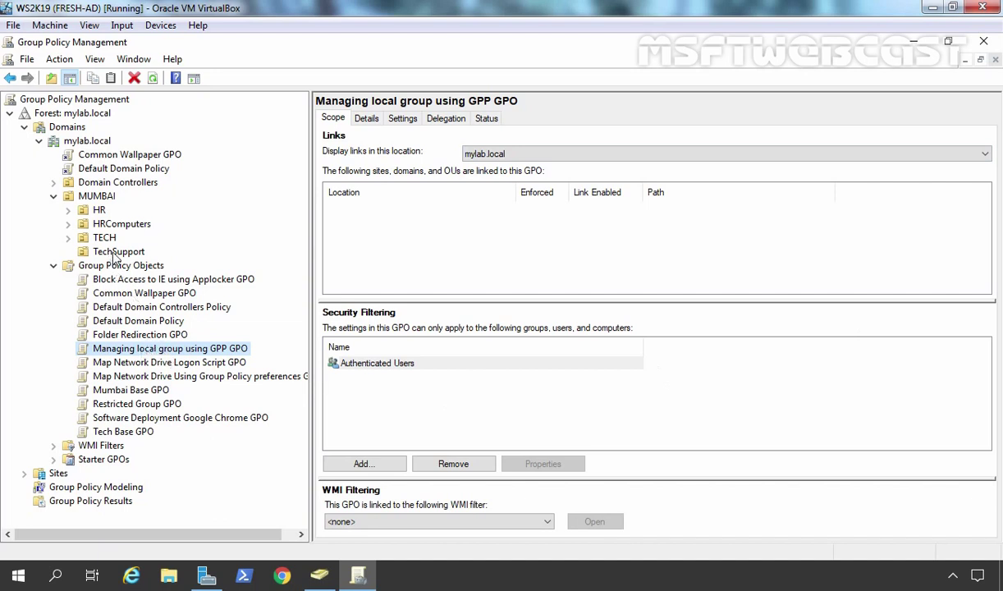
In Active Directory Users and Computers, select the TechSupport OU to display its contents
click(329, 579)
click(179, 223)
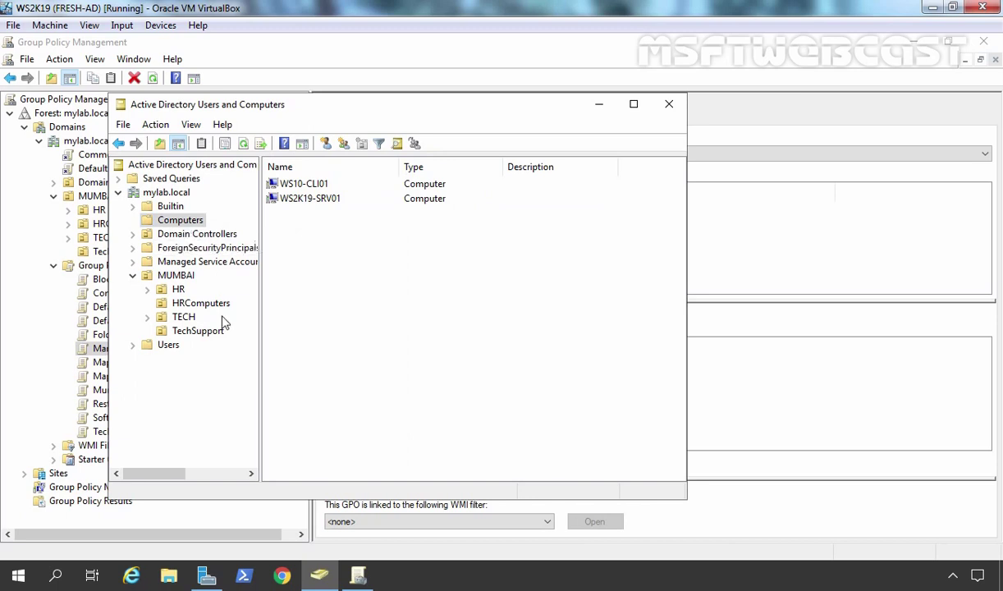
click(200, 333)
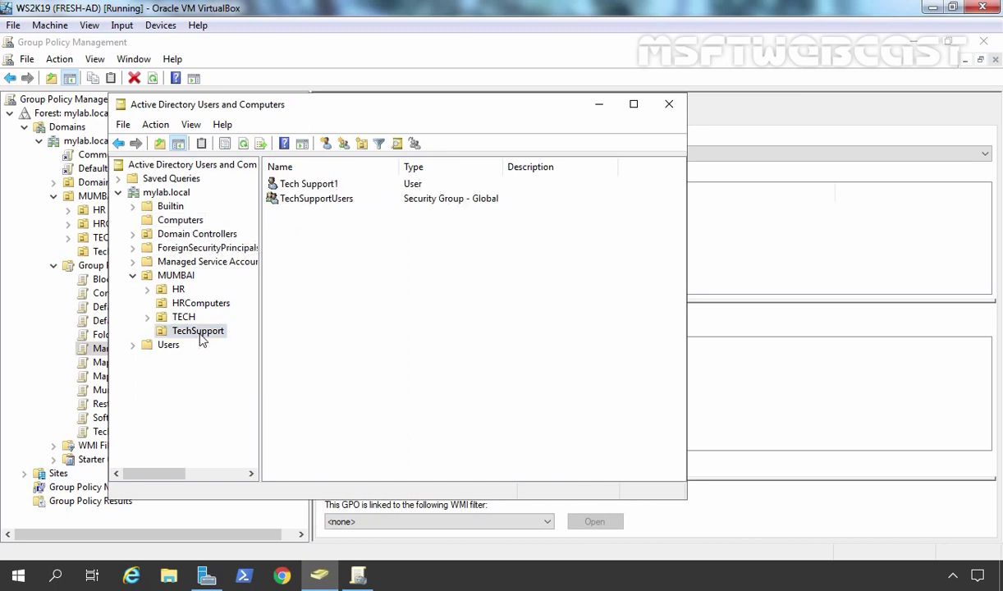
click(200, 336)
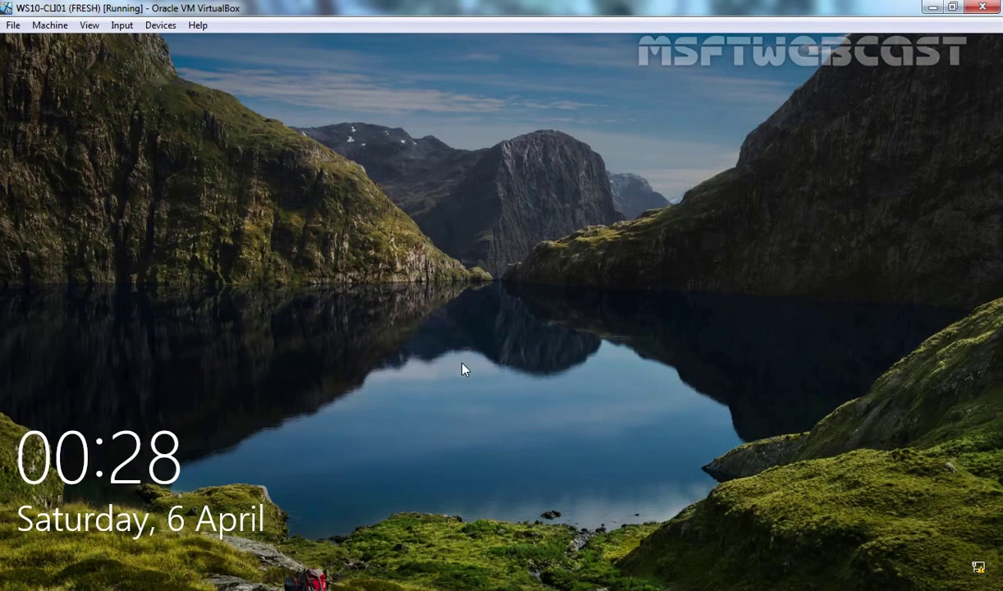
Sign in to the Windows 10 client with the tech support user's password
click(462, 369)
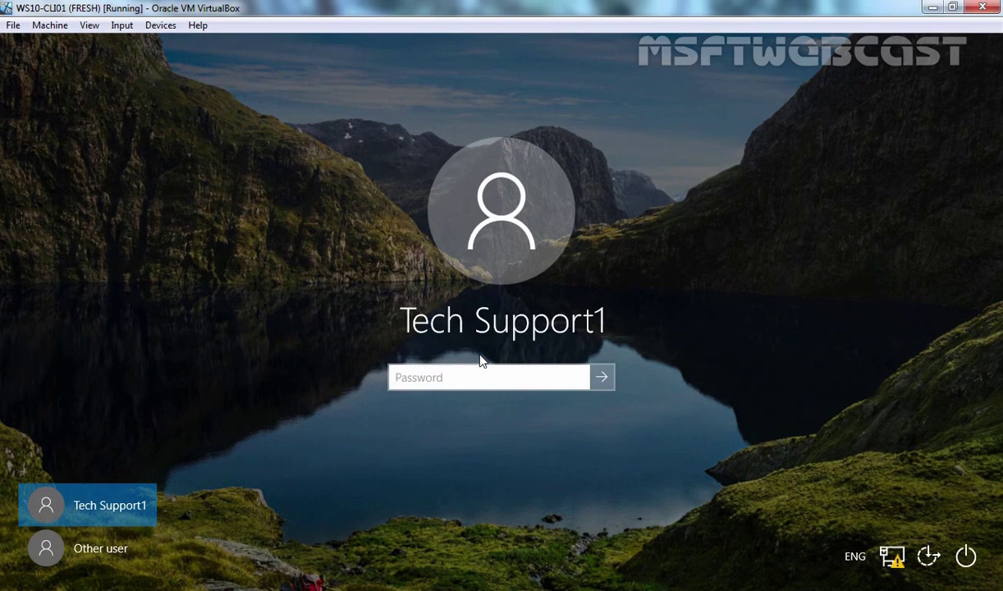
text(*********)
key(Return)
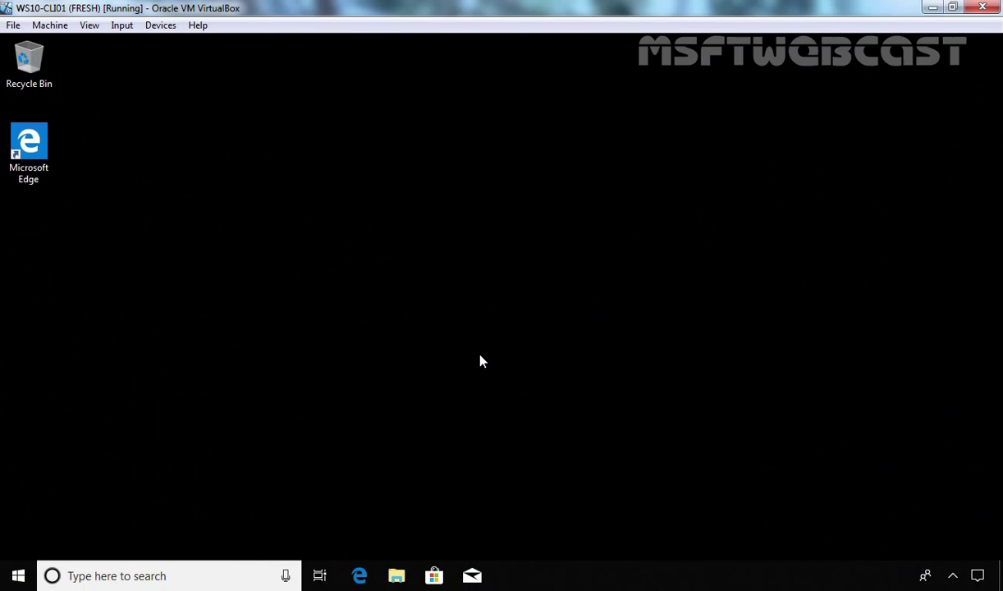
Open Command Prompt and run net localgroup, then net localgroup administrators
key(super+r)
text(cmd)
key(Return)
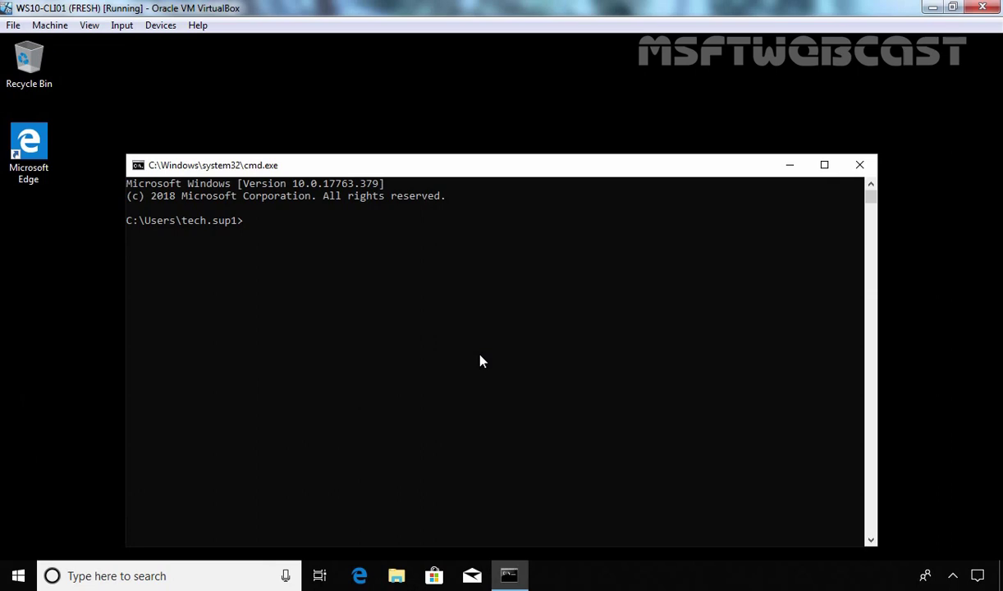
text(net localgroup)
key(Return)
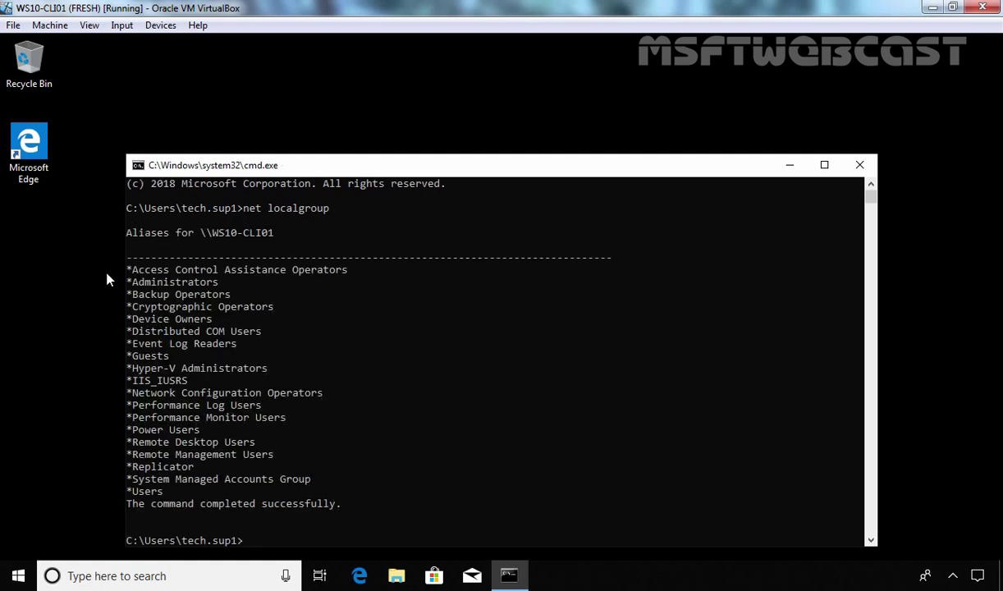
key(Up)
text(administrators)
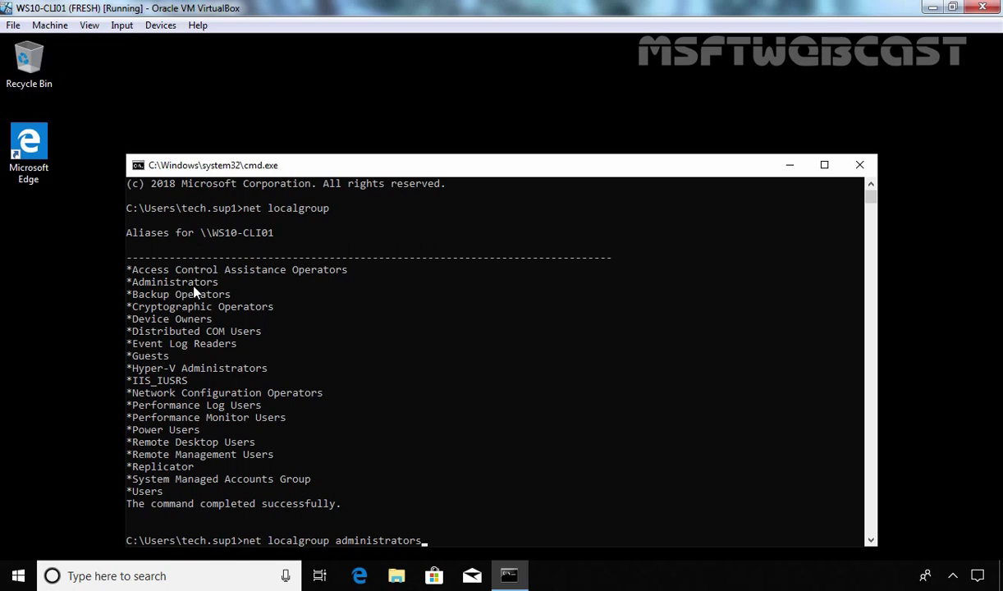
key(Return)
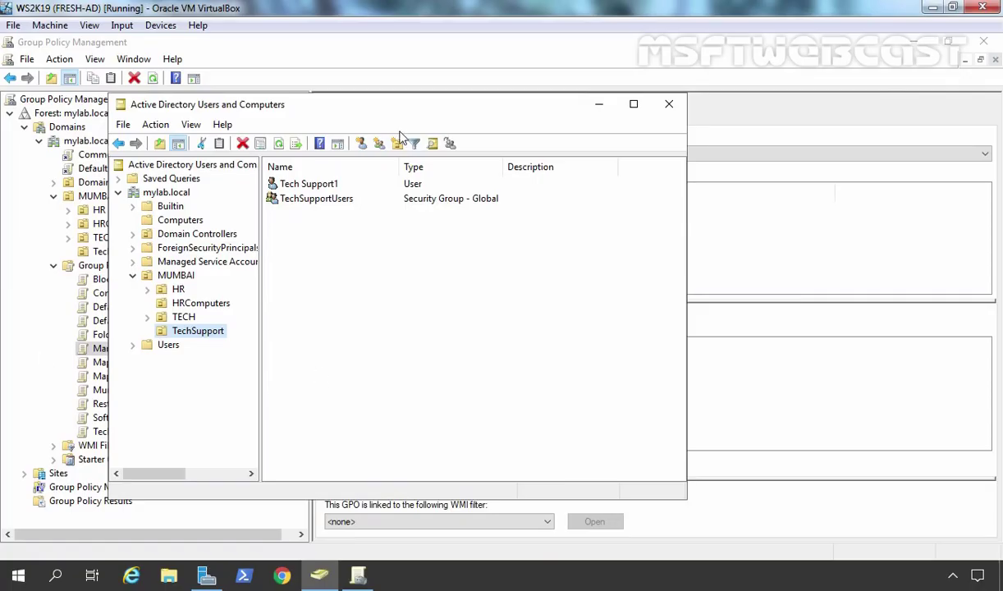
Link the Managing local group using GPP GPO to the TechSupport OU and expand it to show the link
click(314, 59)
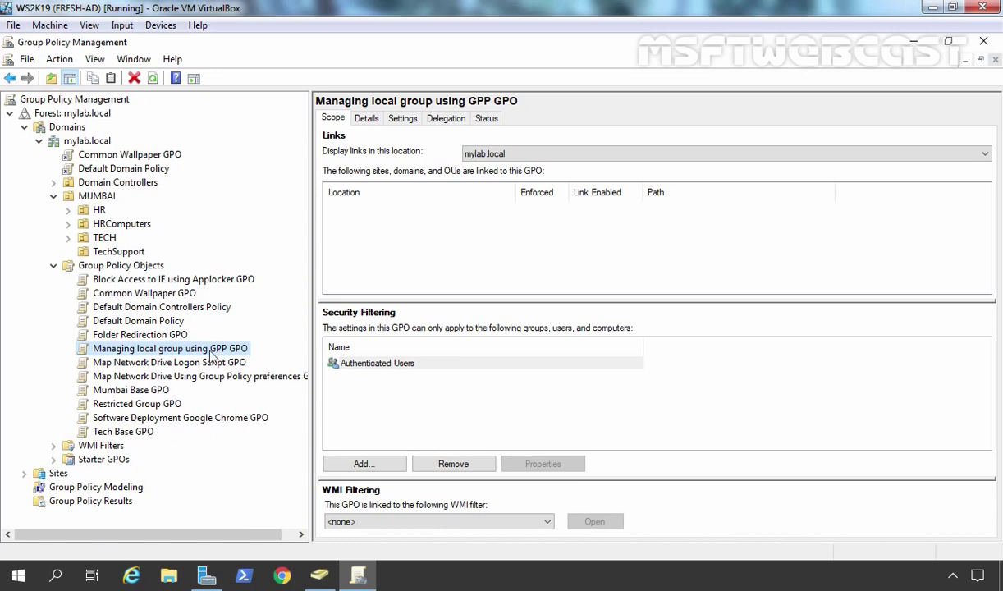
click(117, 252)
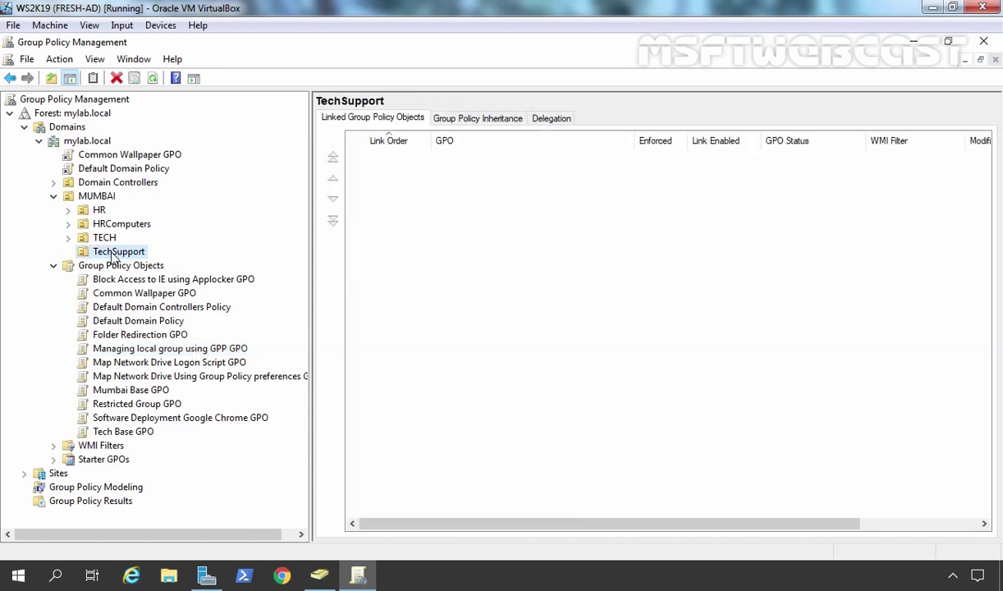
right_click(114, 257)
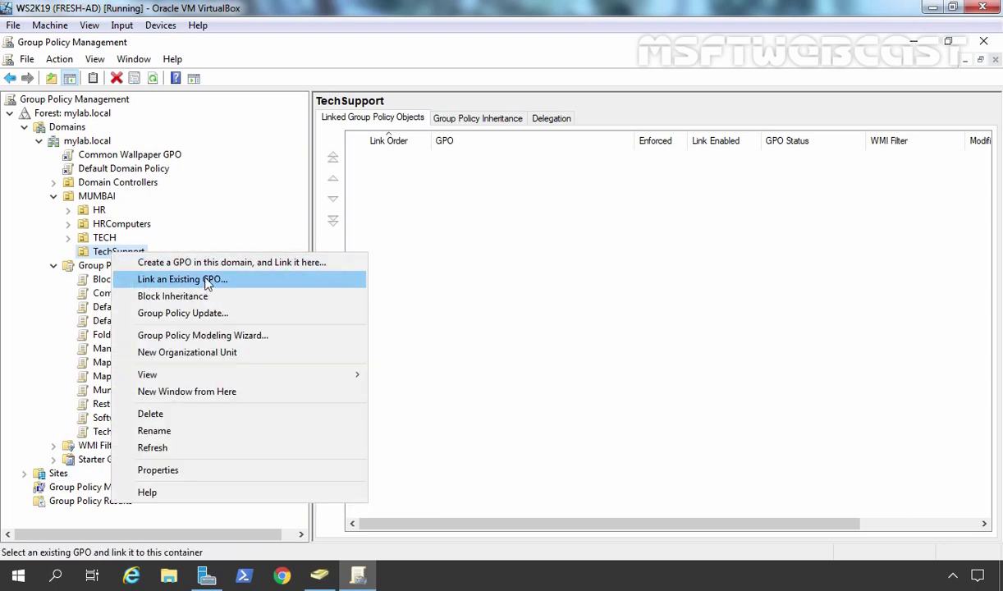
click(265, 288)
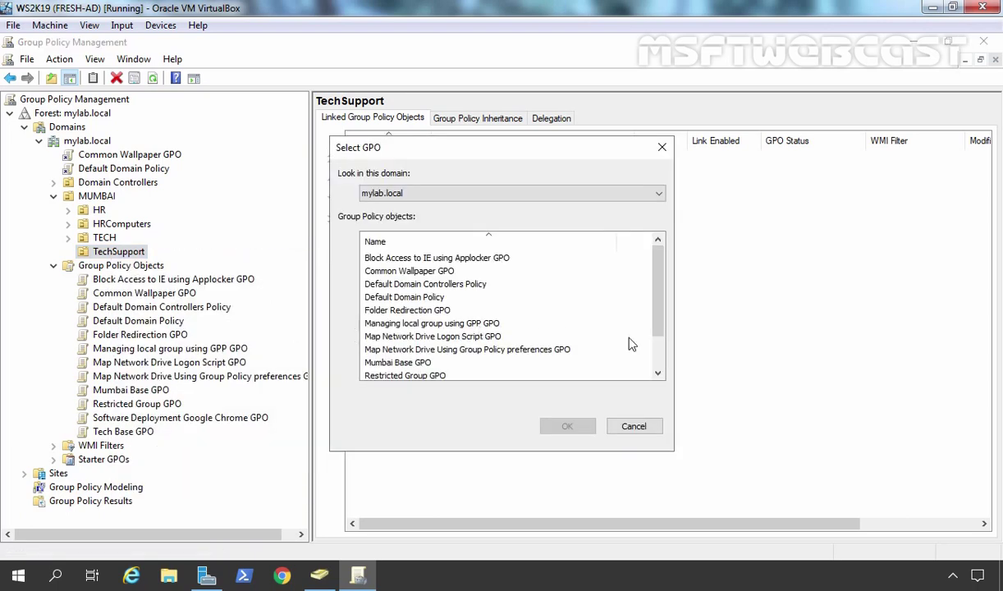
drag(662, 307, 661, 345)
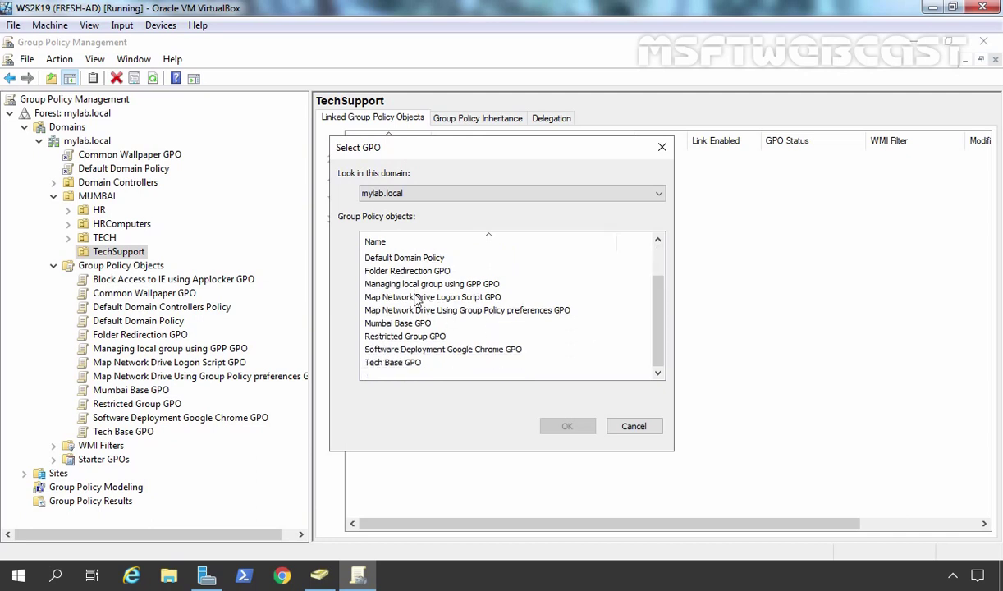
click(375, 283)
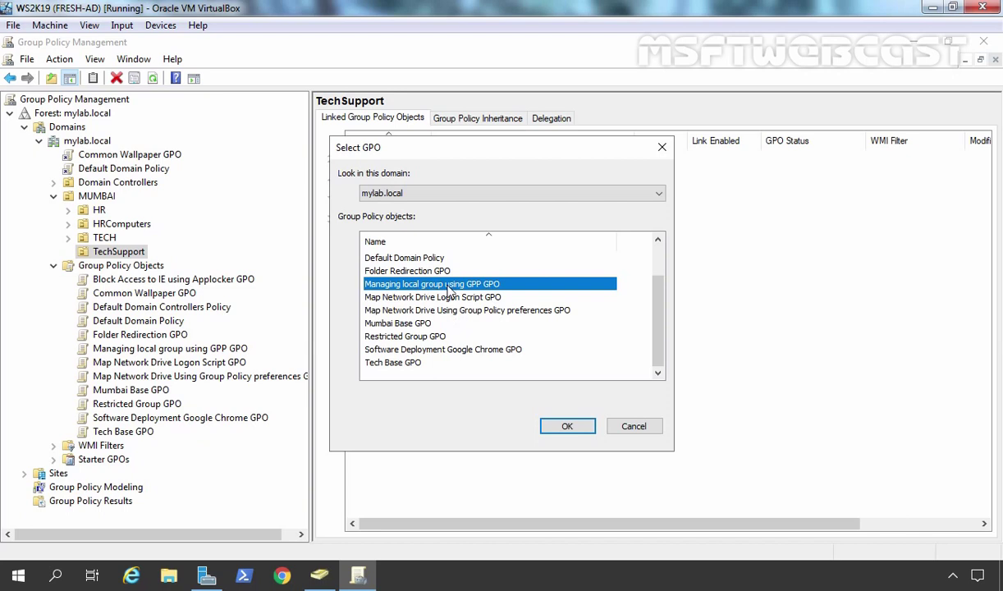
click(567, 426)
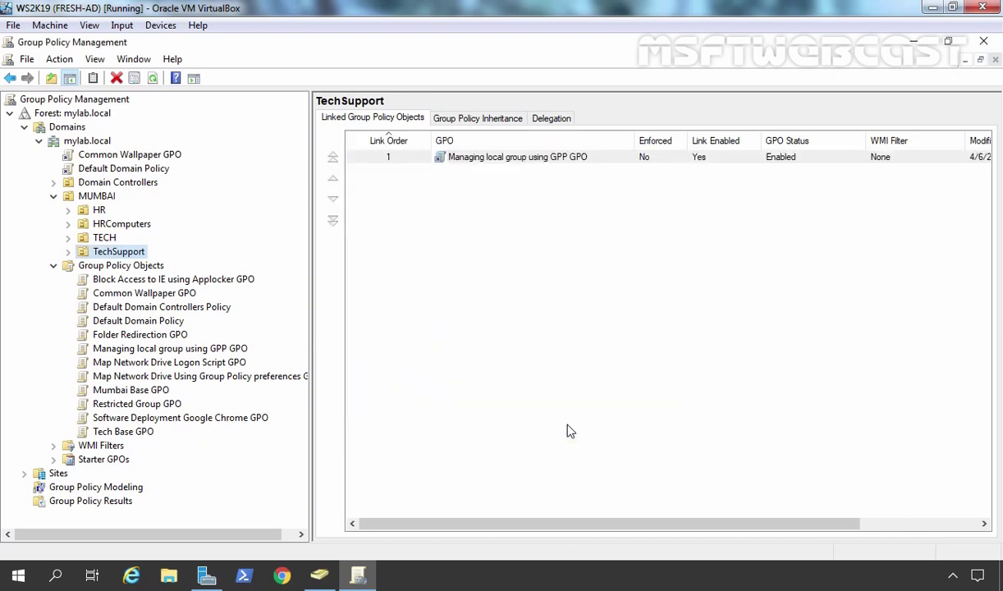
double_click(97, 250)
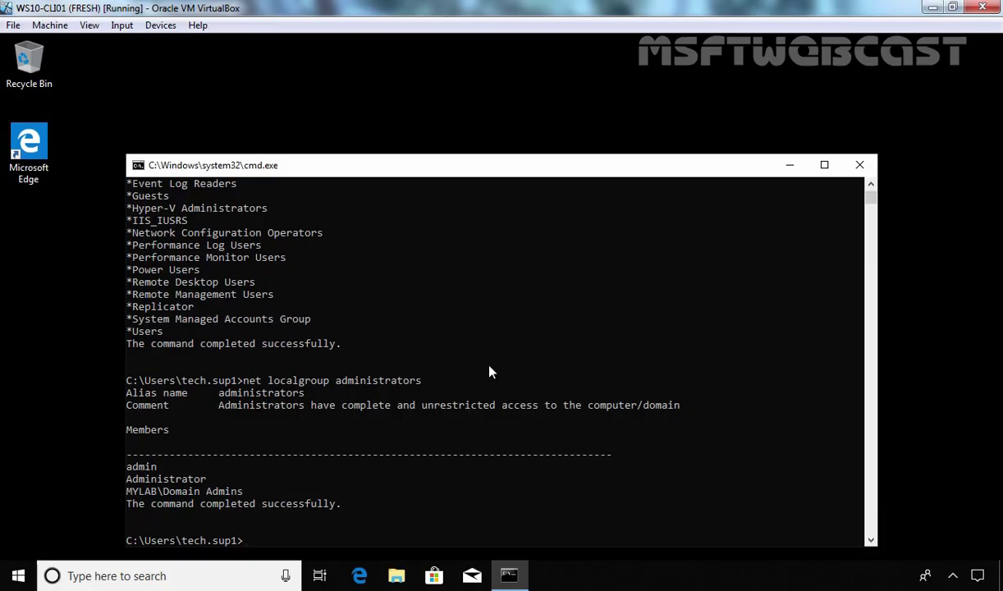
Run cls and gpupdate /force, recheck net localgroup administrators, then run logoff
text(cls)
key(Return)
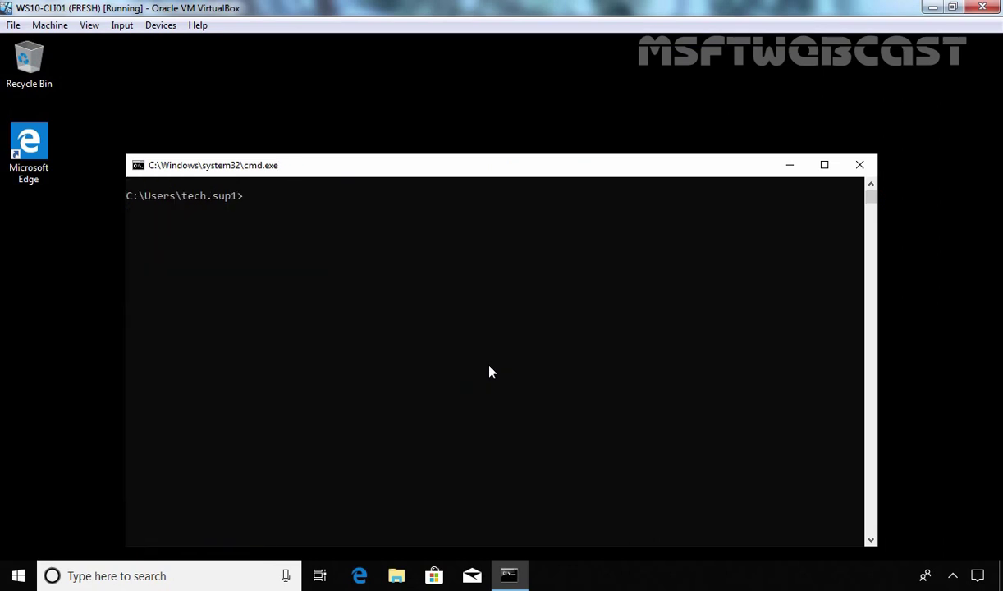
text(gpupdate /force)
key(Return)
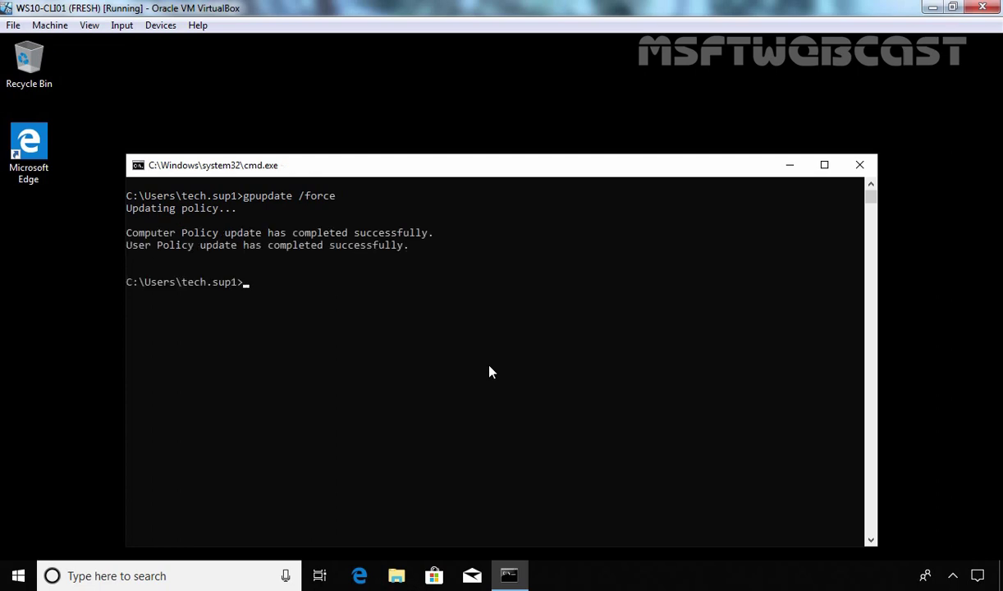
key(Up)
key(Up)
key(Up)
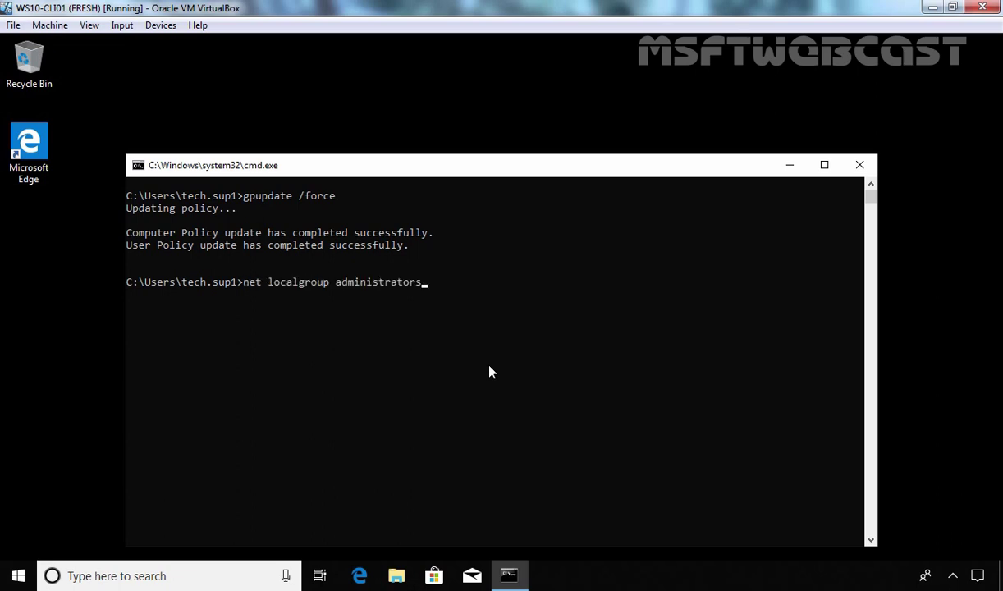
key(Return)
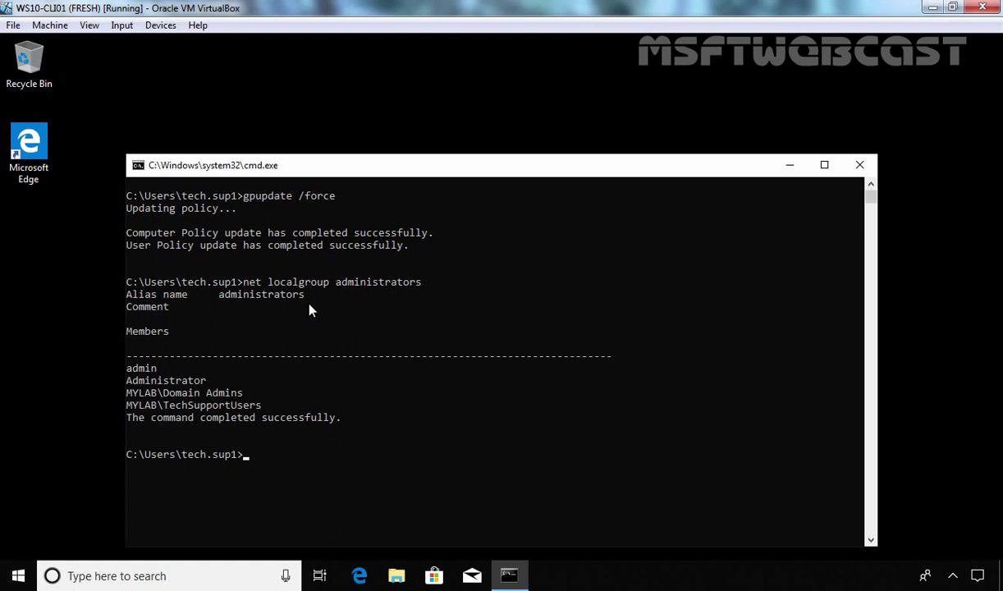
text(logoff)
key(Return)
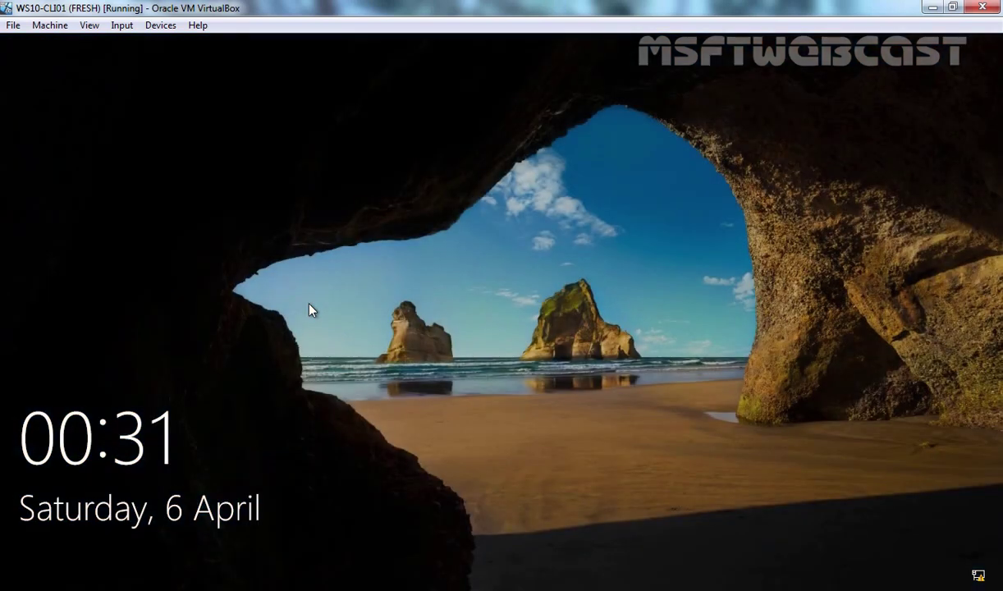
Sign back in to the client with the user's password
click(309, 311)
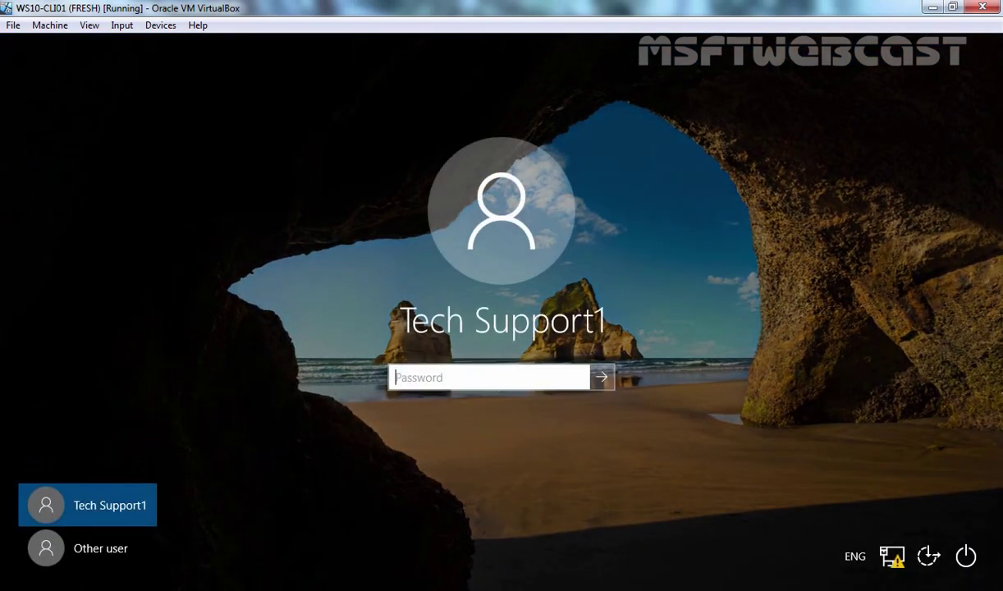
text(Pa$$w0rd)
key(Return)
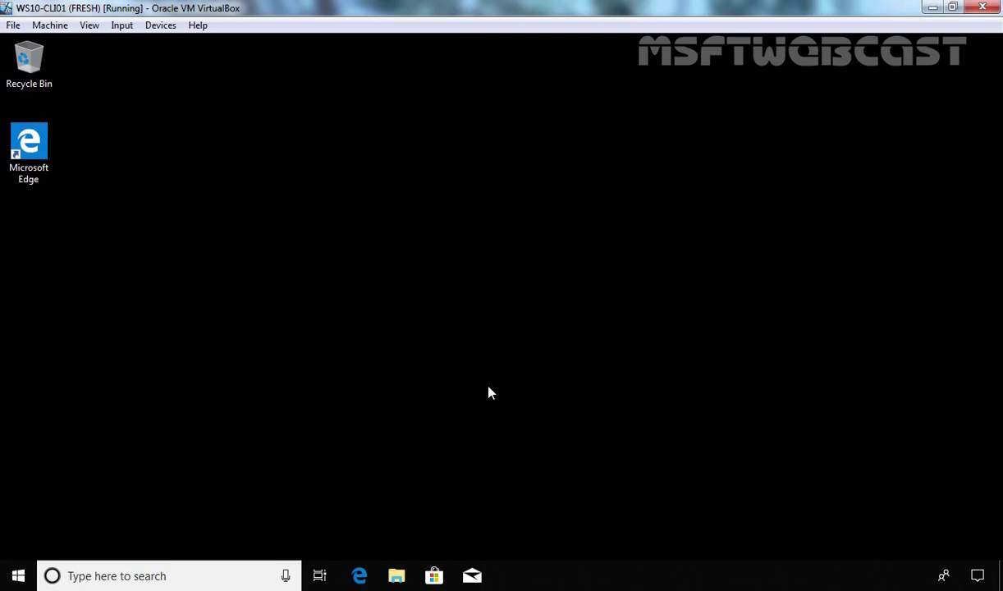
Launch diskmgmt.msc and delete the 149.51 GB New Volume (E:) on Disk 0
key(super+r)
text(dis)
key(Down)
key(Return)
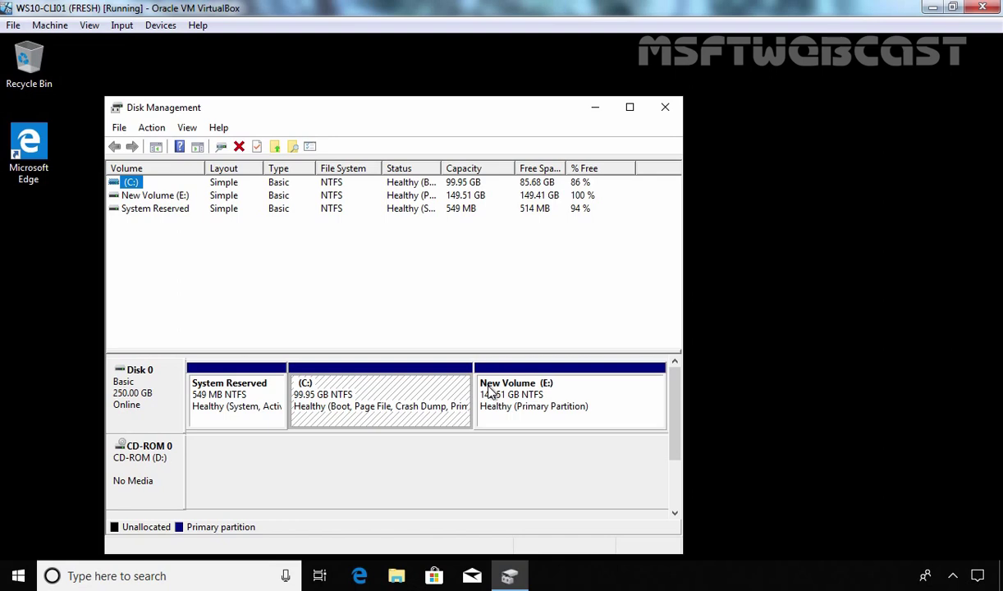
right_click(597, 398)
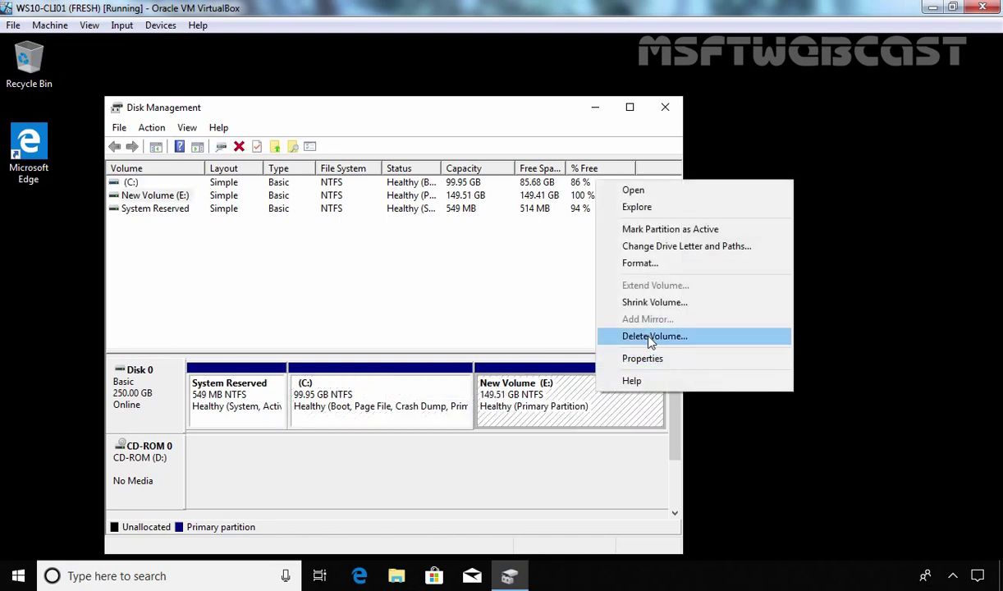
click(623, 335)
click(544, 366)
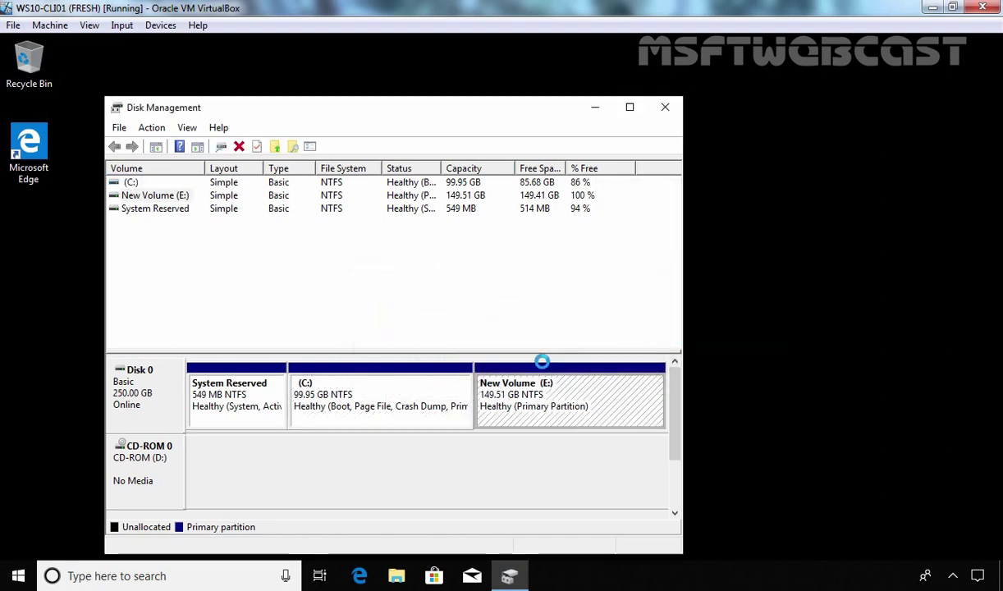